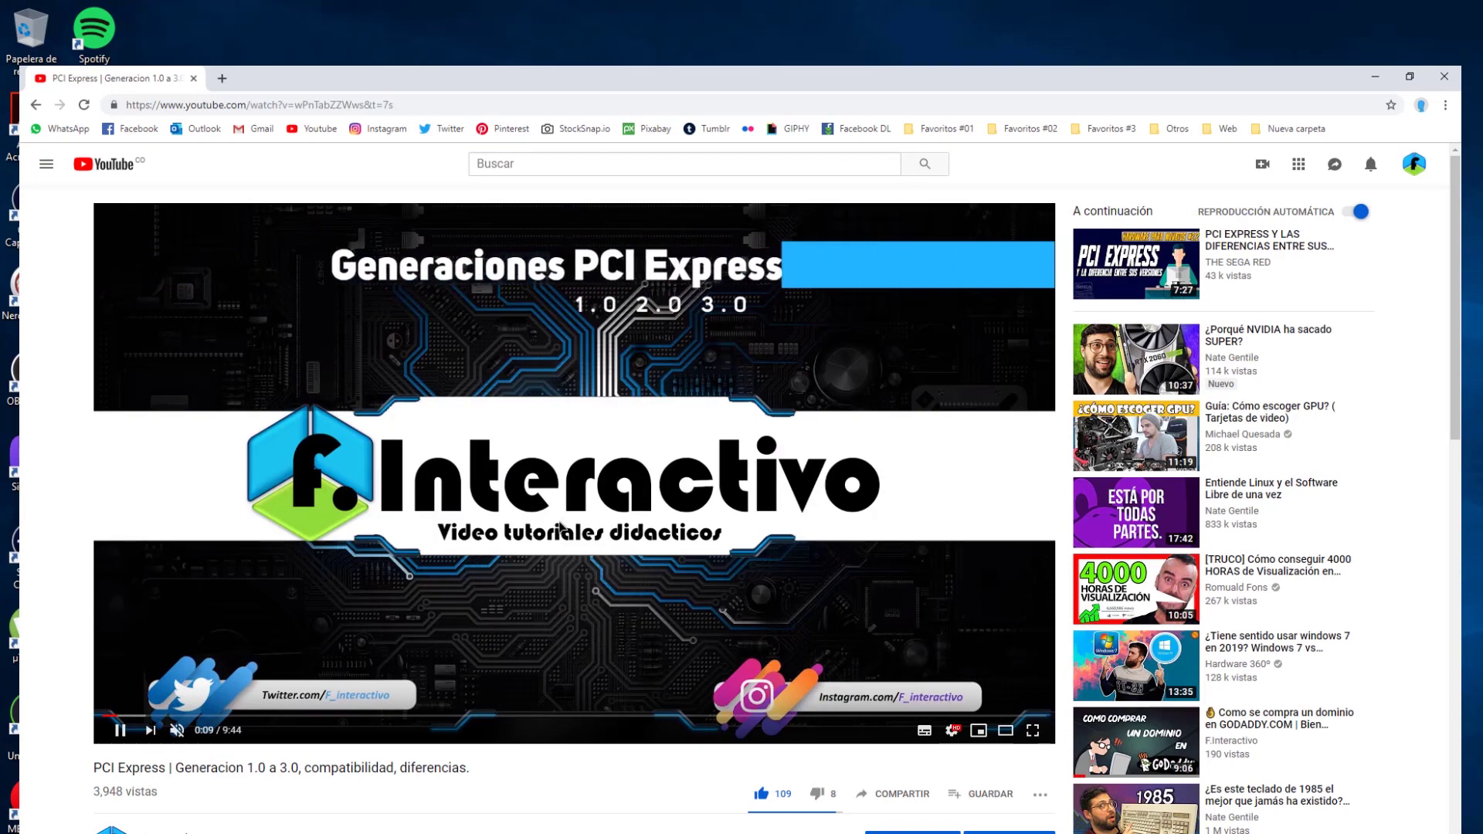
Read the viewer comments under the PCI Express generations video, highlighting the question about the gigabyte h81m-s2ph board.
scroll(558, 532, "down", 6)
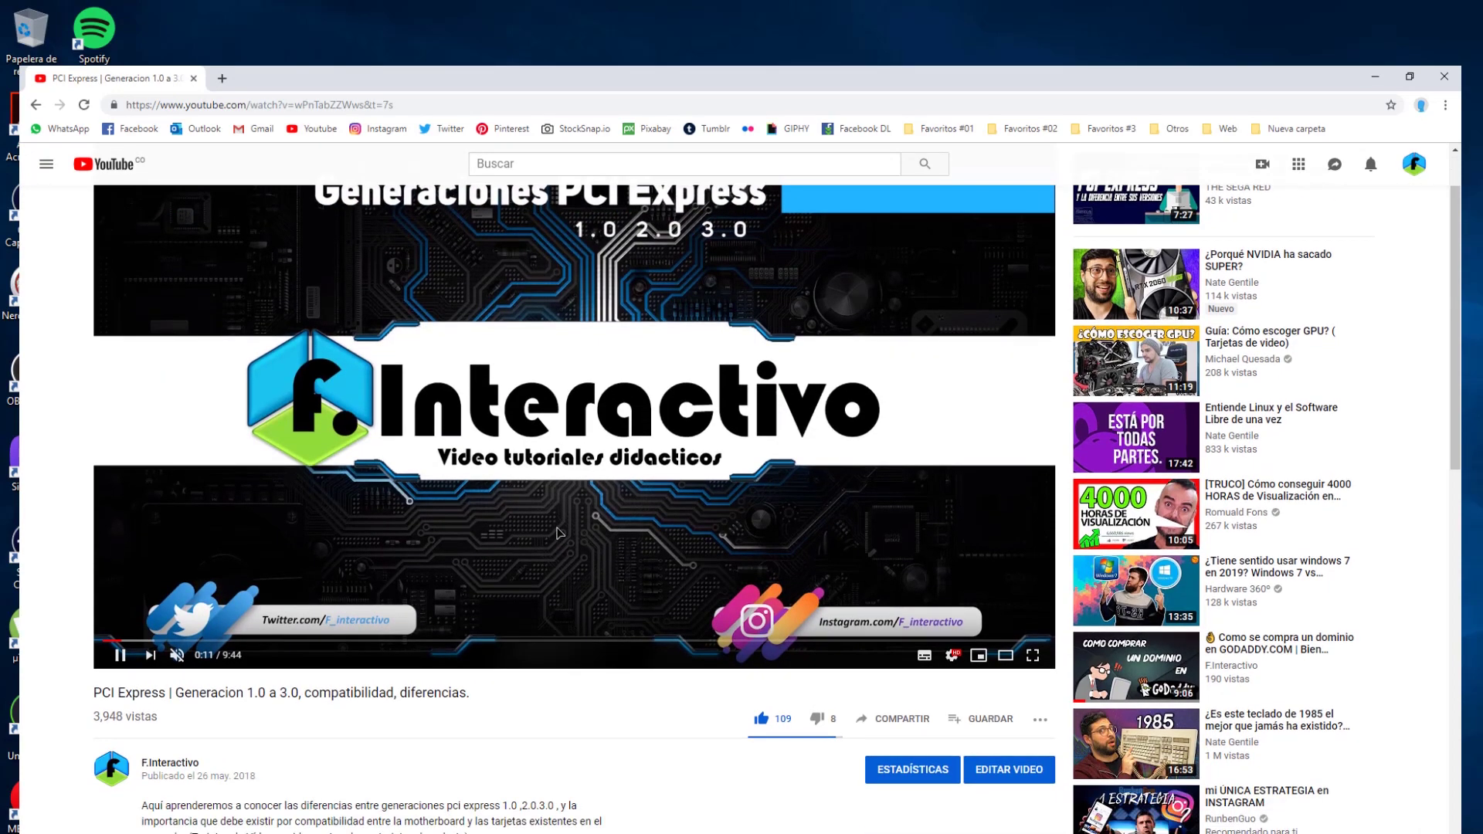
scroll(558, 532, "down", 5)
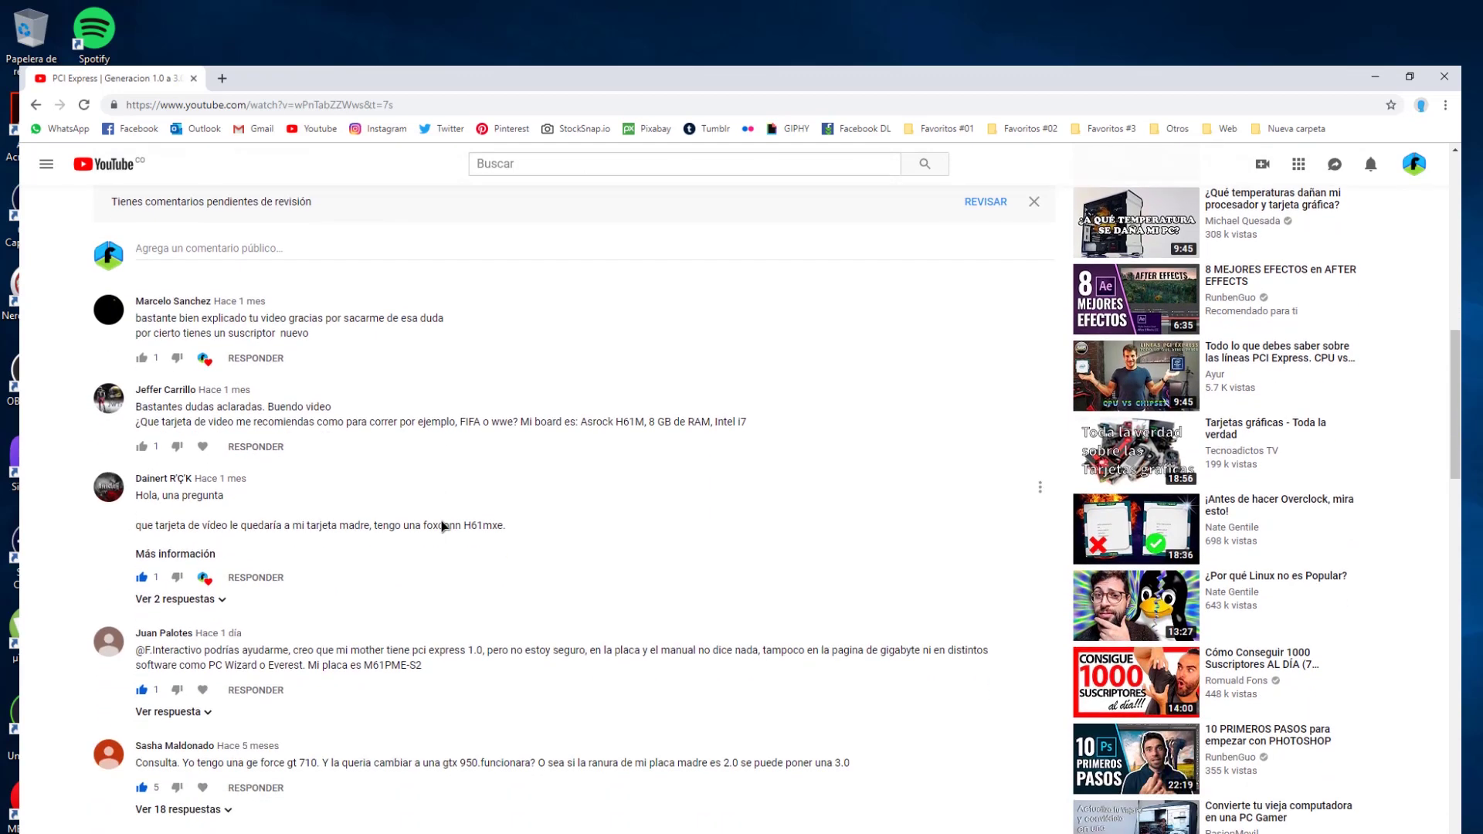
scroll(443, 526, "down", 3)
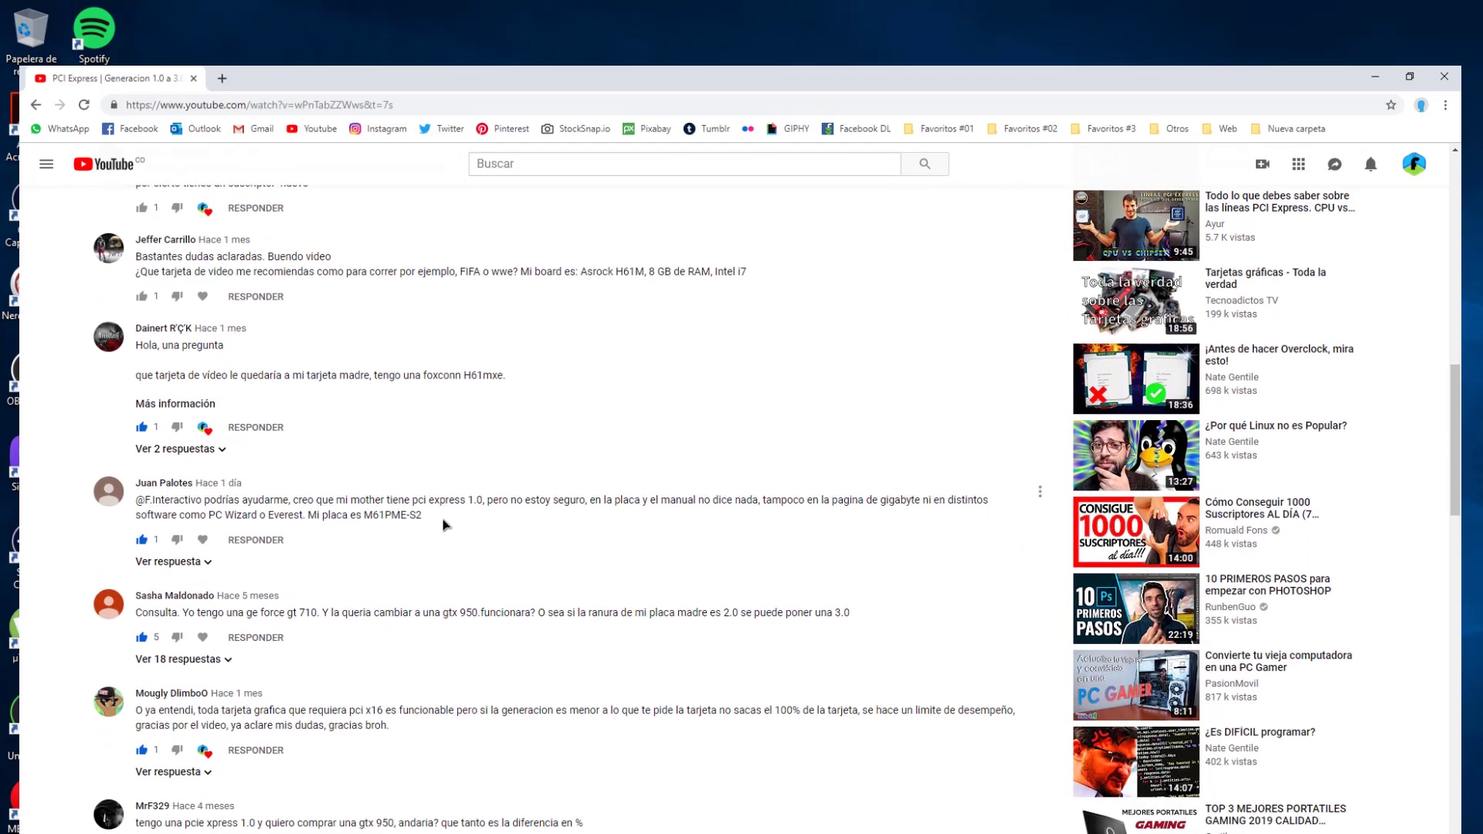
scroll(445, 526, "down", 3)
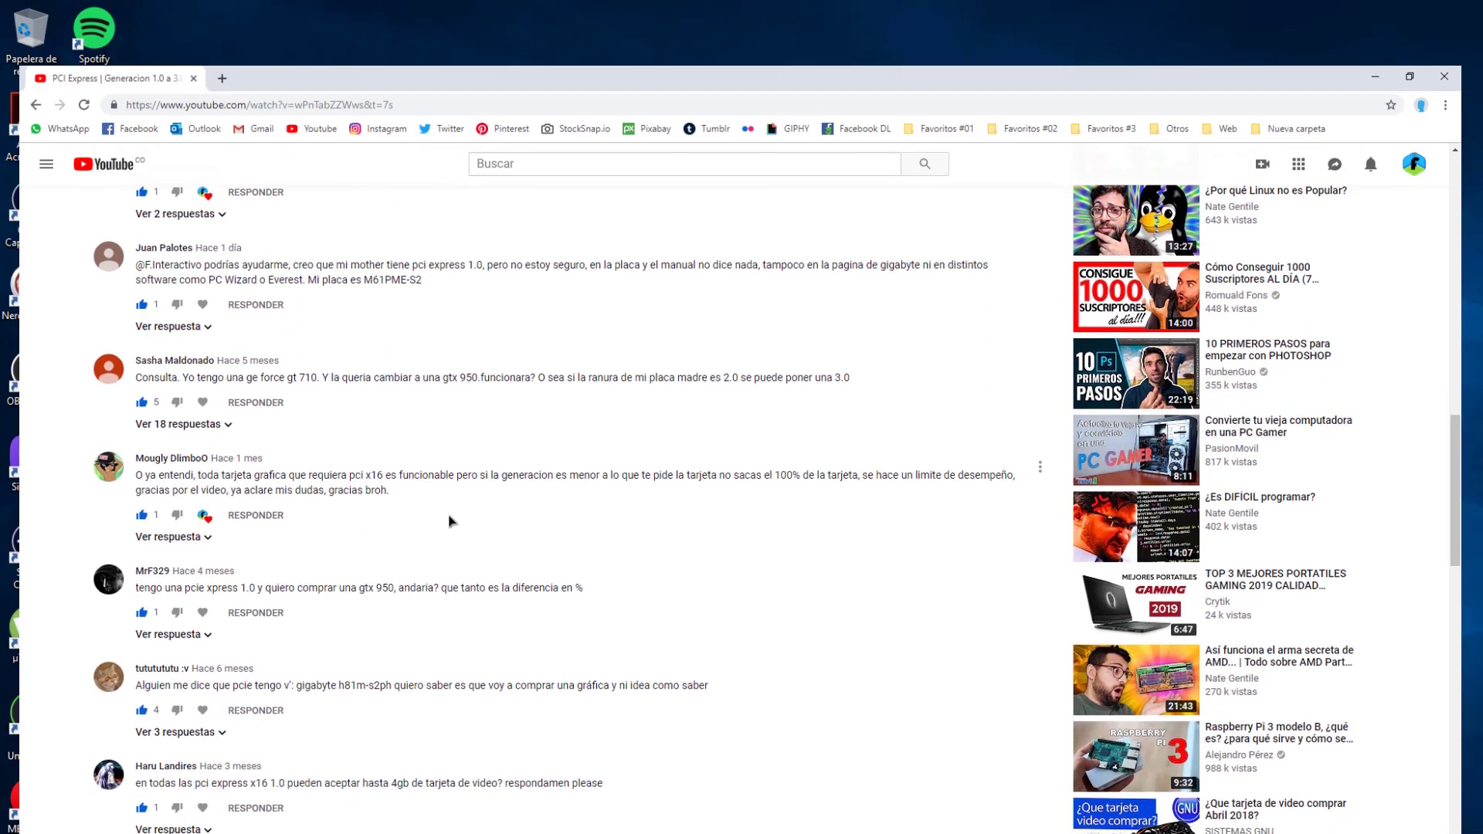
scroll(452, 521, "down", 3)
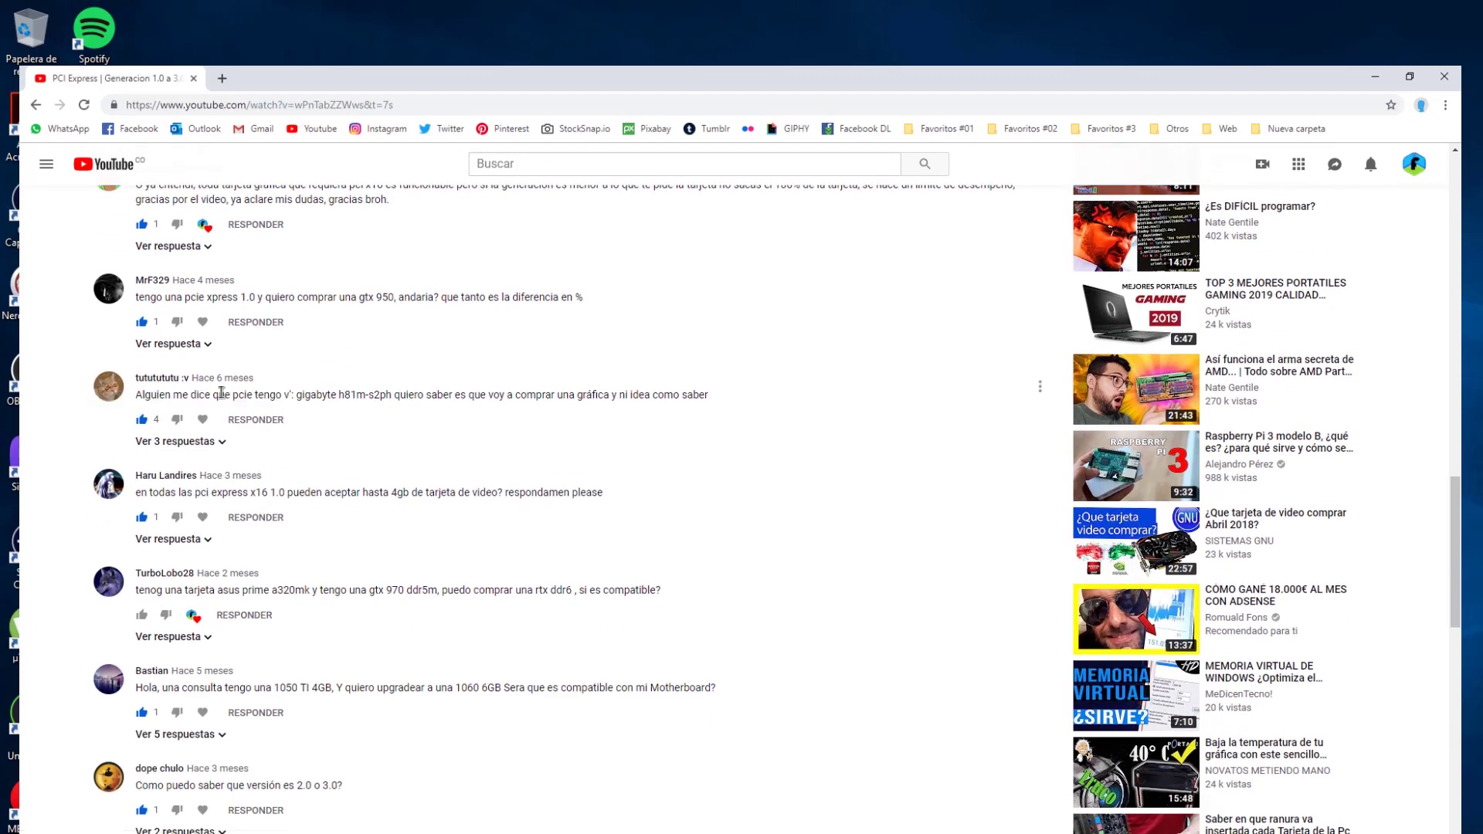
left_click_drag(719, 396, 138, 394)
scroll(627, 423, "down", 1)
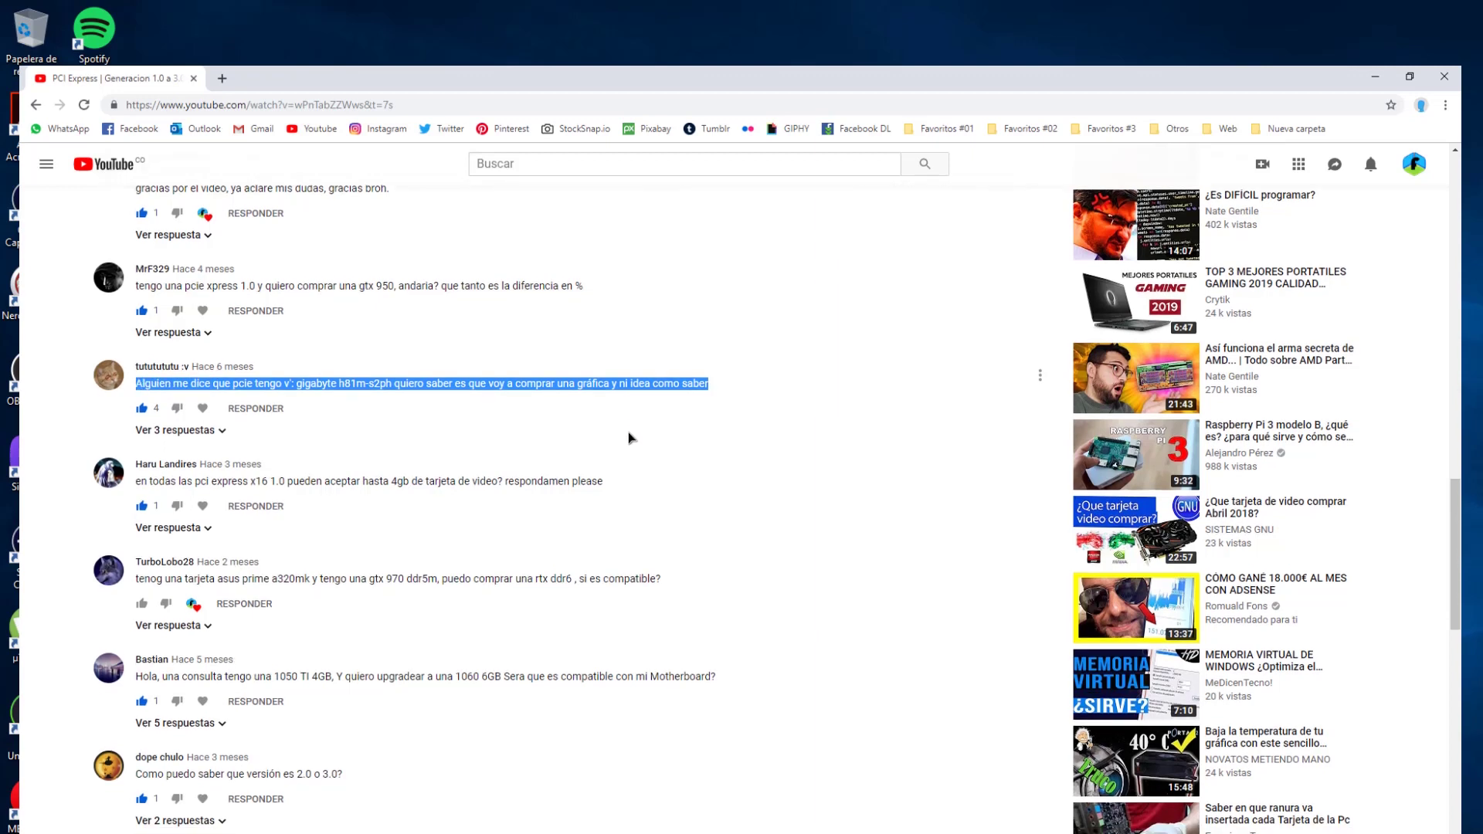
scroll(629, 437, "down", 3)
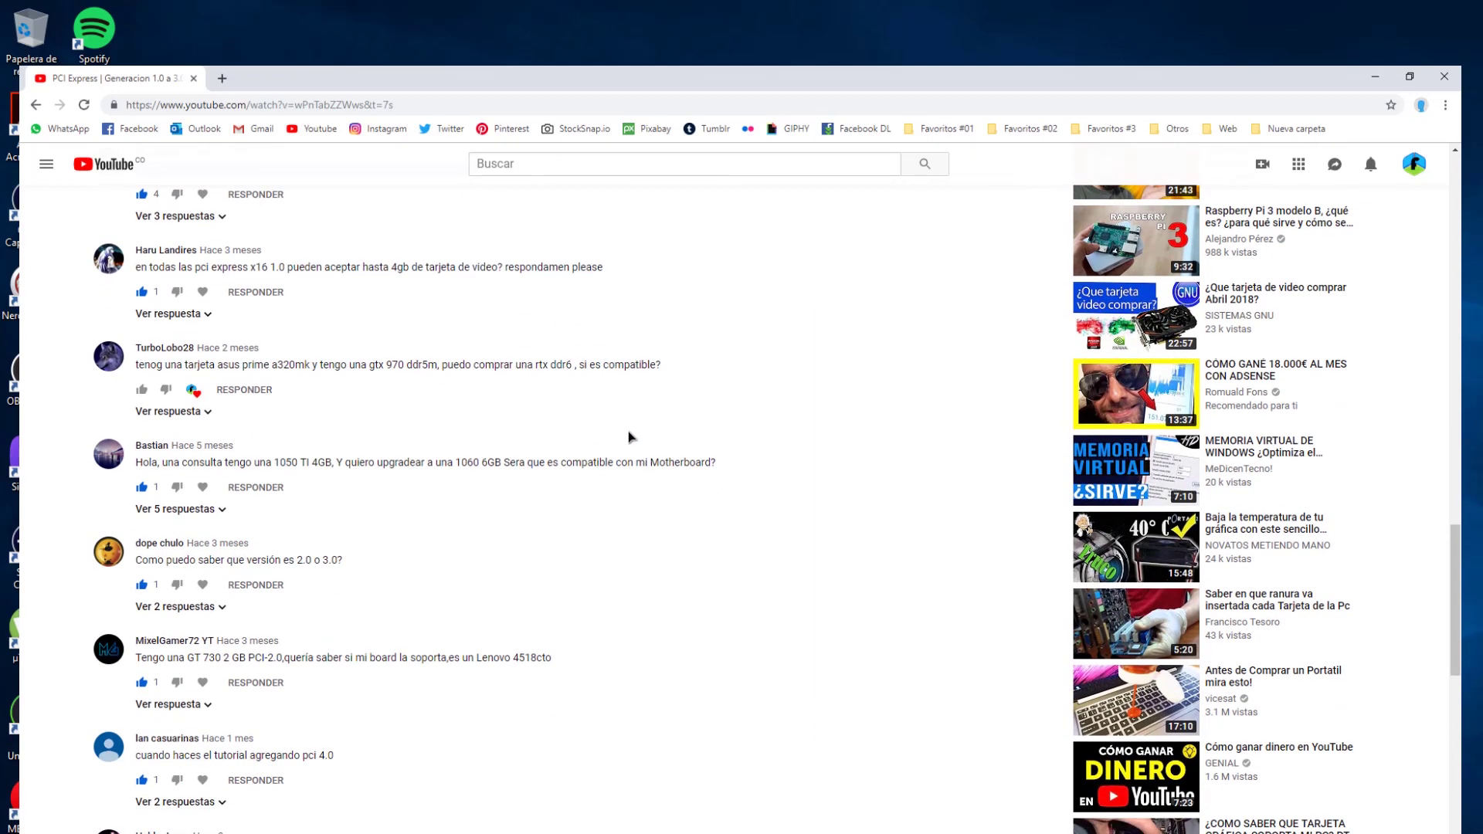
scroll(630, 437, "down", 1)
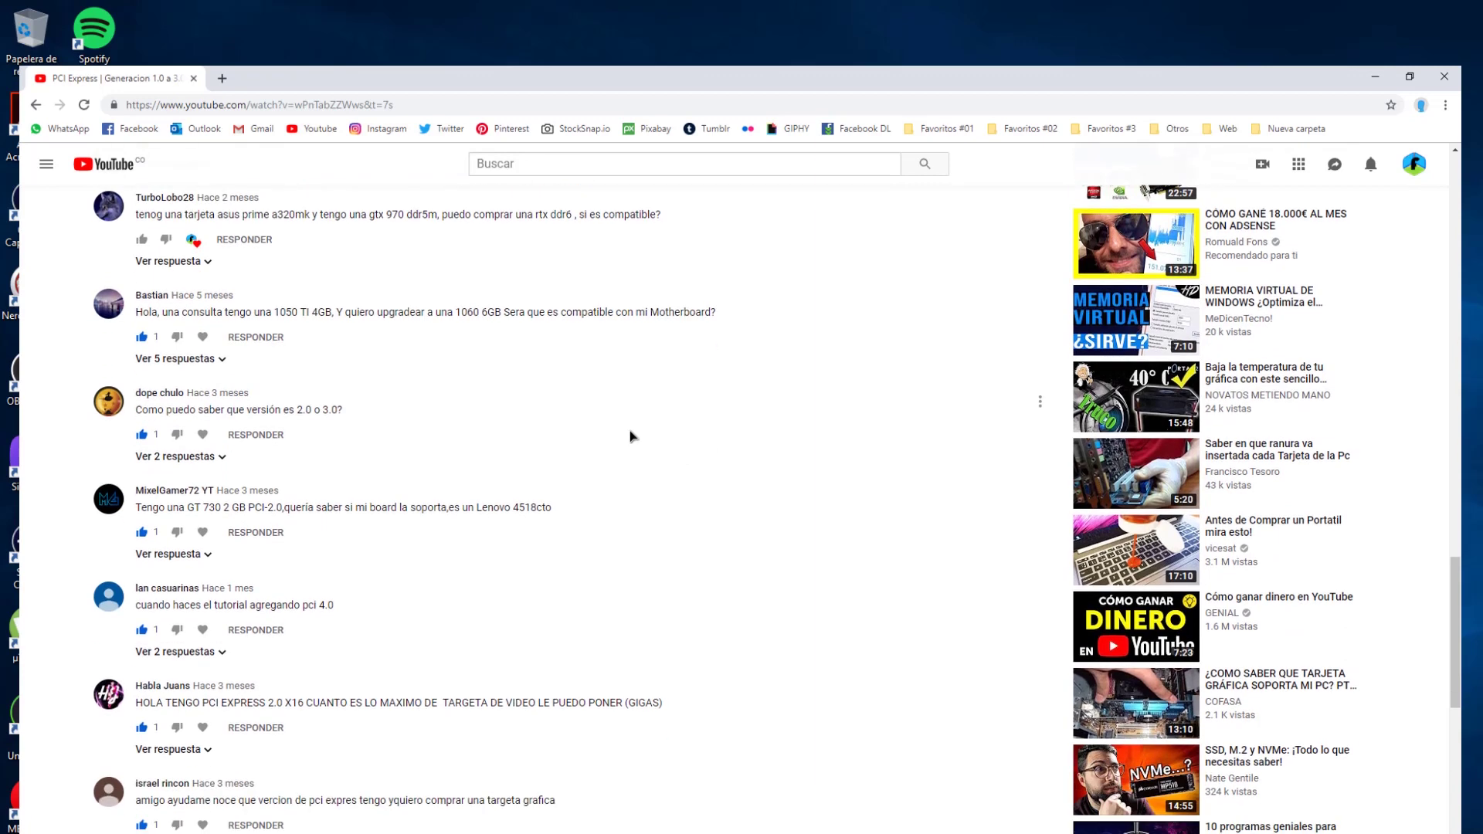
scroll(629, 437, "down", 1)
scroll(629, 437, "down", 1)
scroll(630, 438, "down", 1)
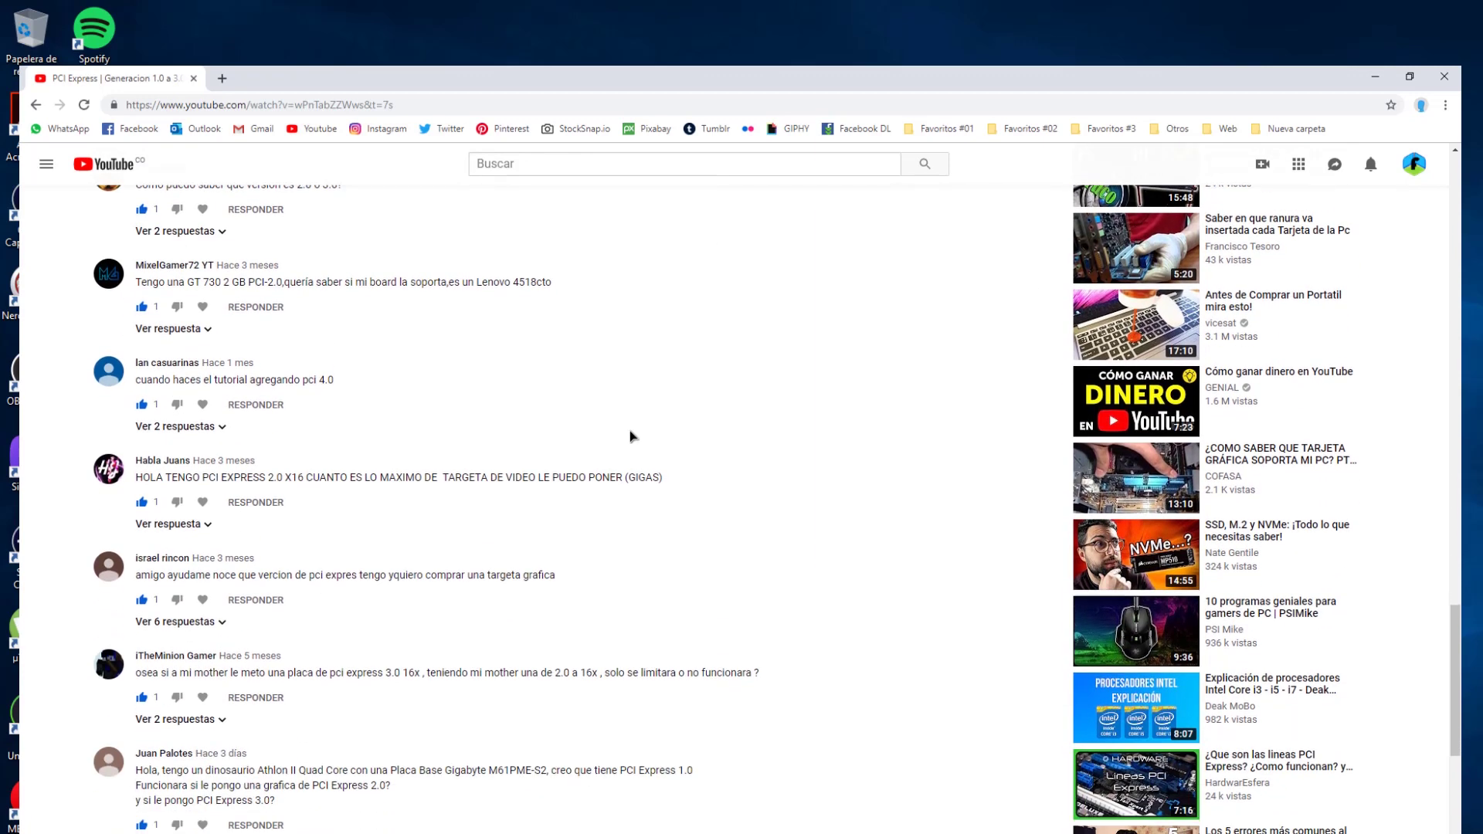
scroll(630, 437, "down", 4)
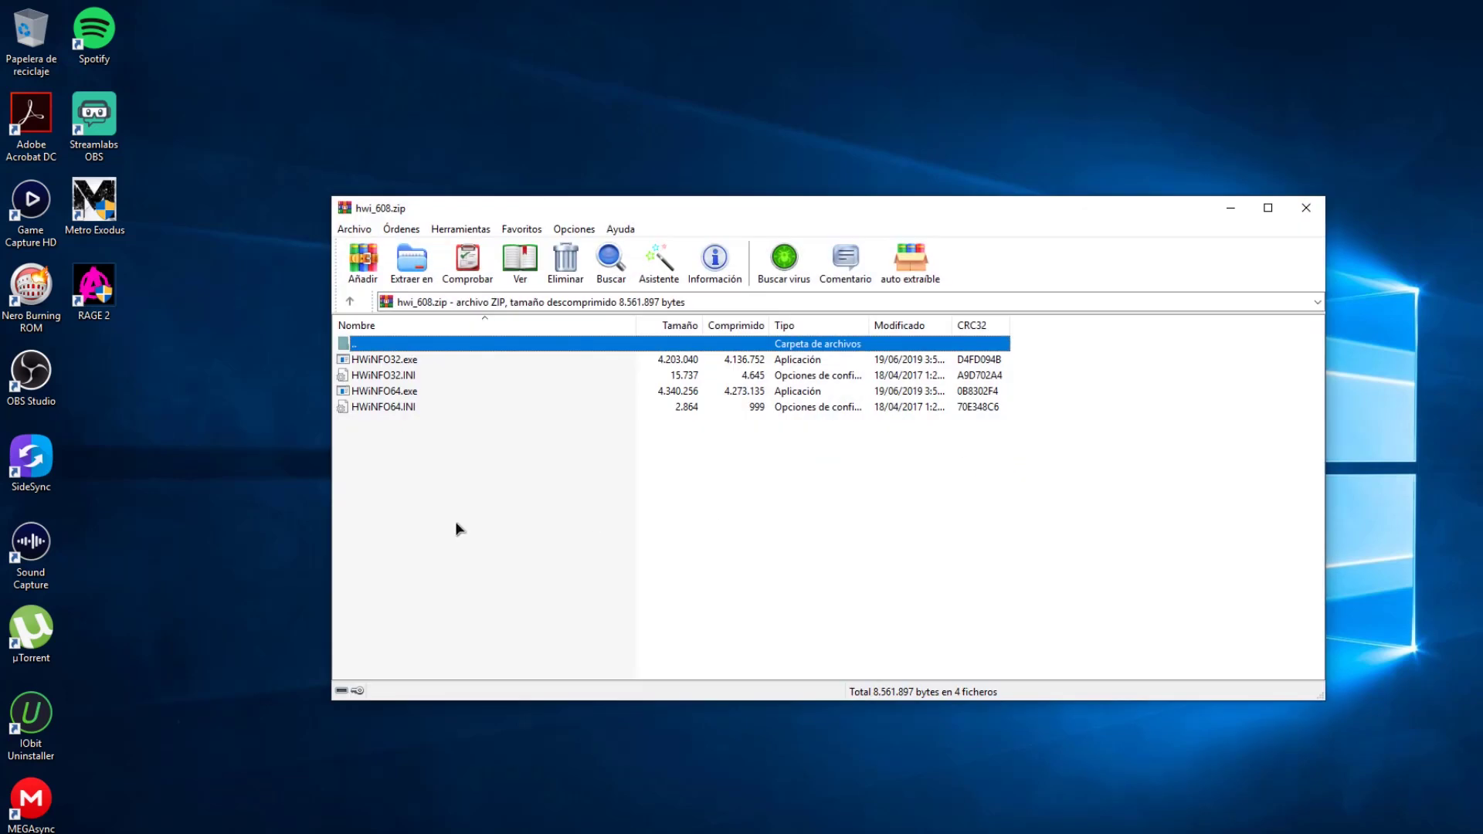
Launch HWiNFO64.exe from the hwi_608.zip archive and minimise the archive window.
left_click(456, 529)
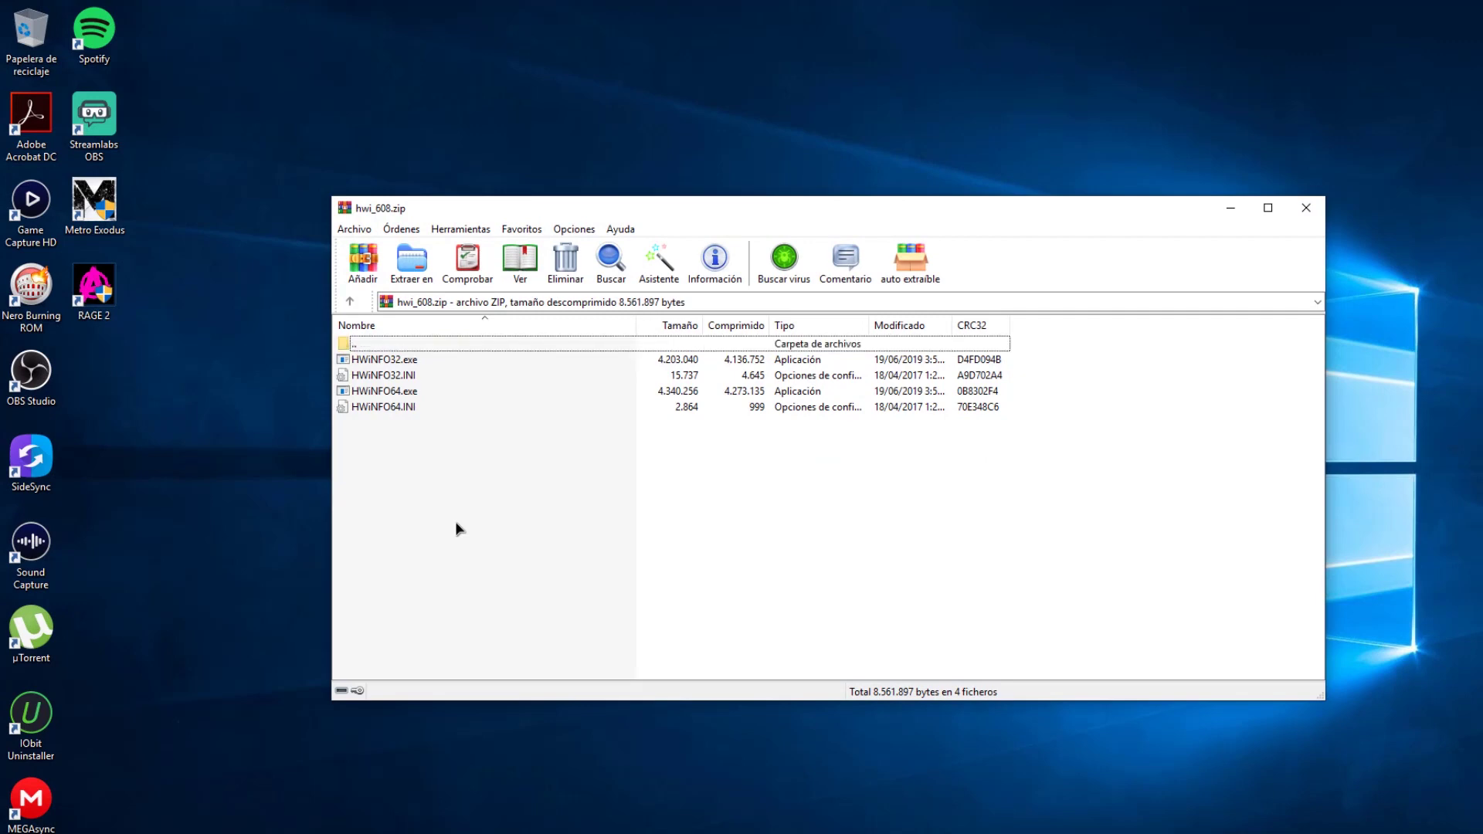
left_click(386, 360)
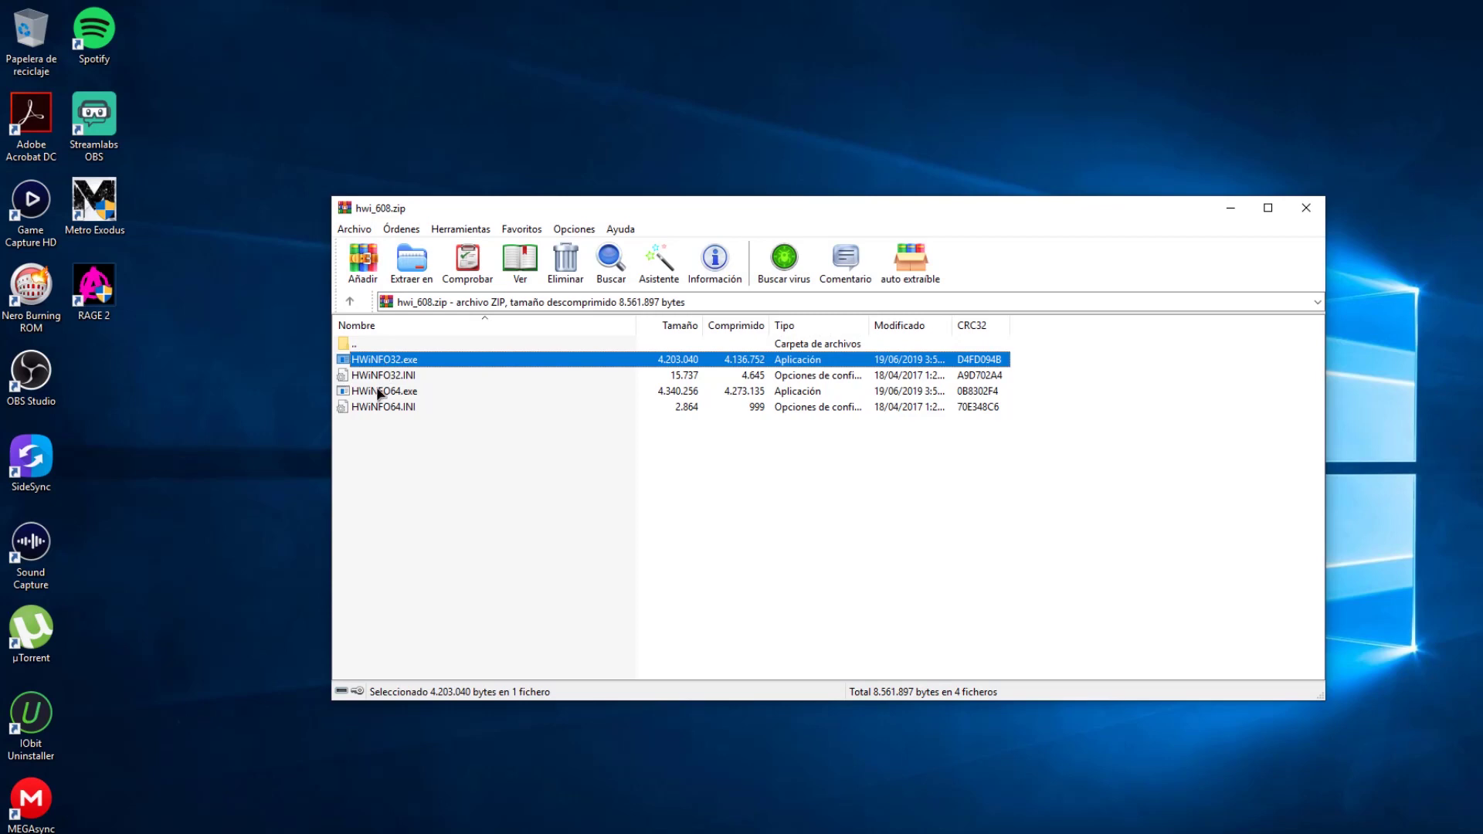
left_click(376, 392)
left_click(399, 461)
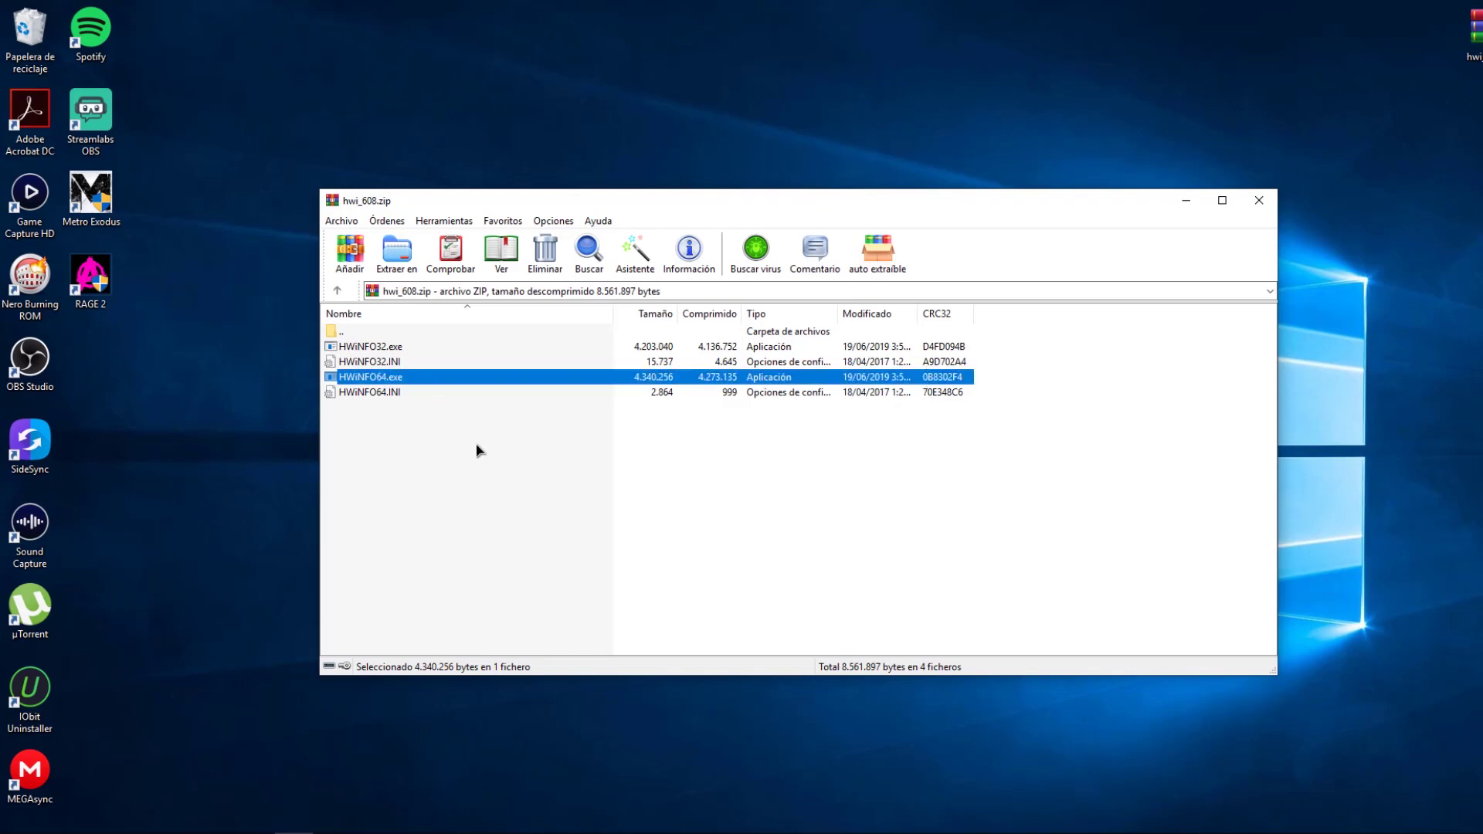
key("Return")
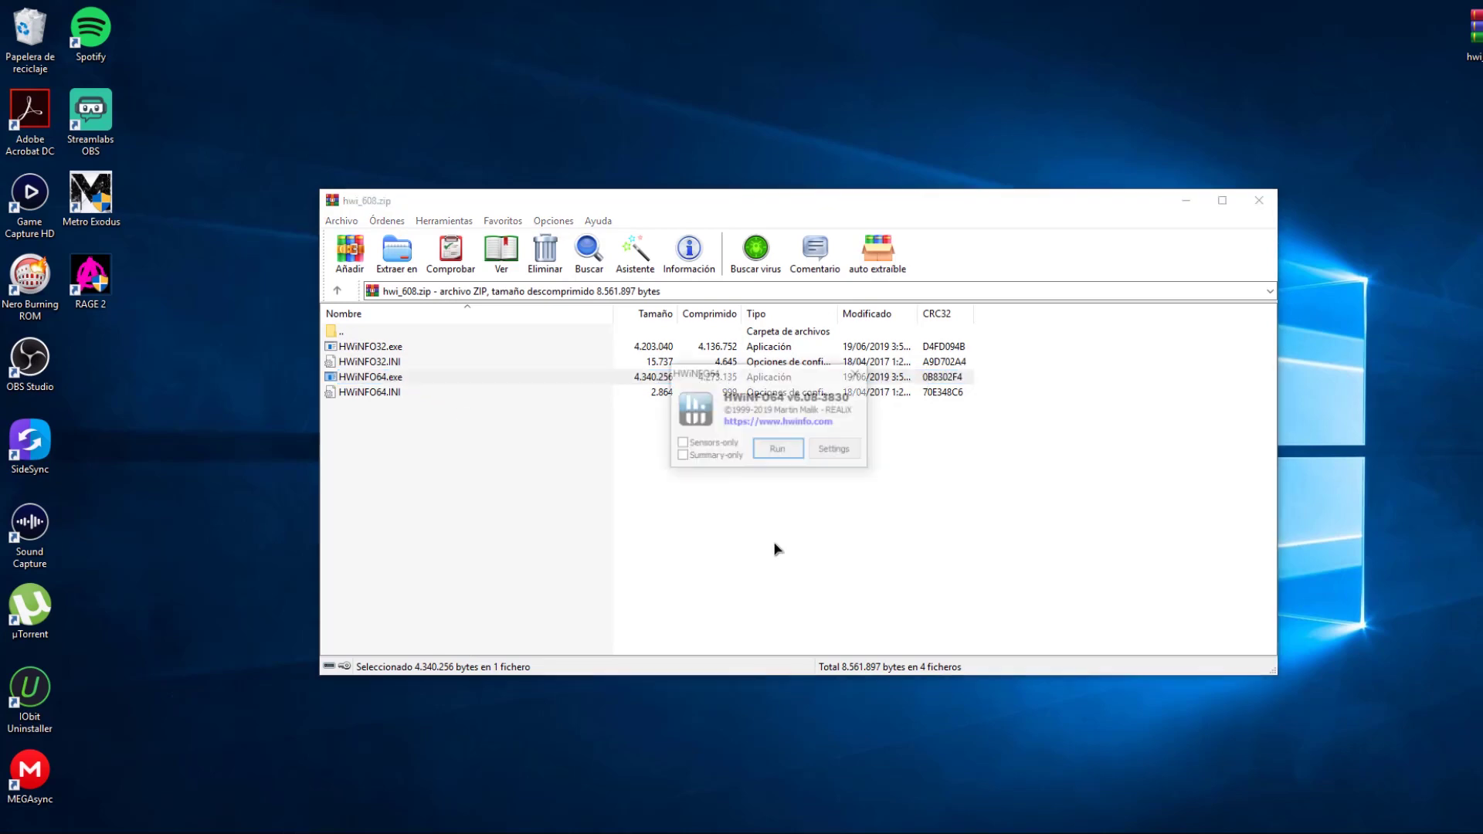
left_click(1197, 204)
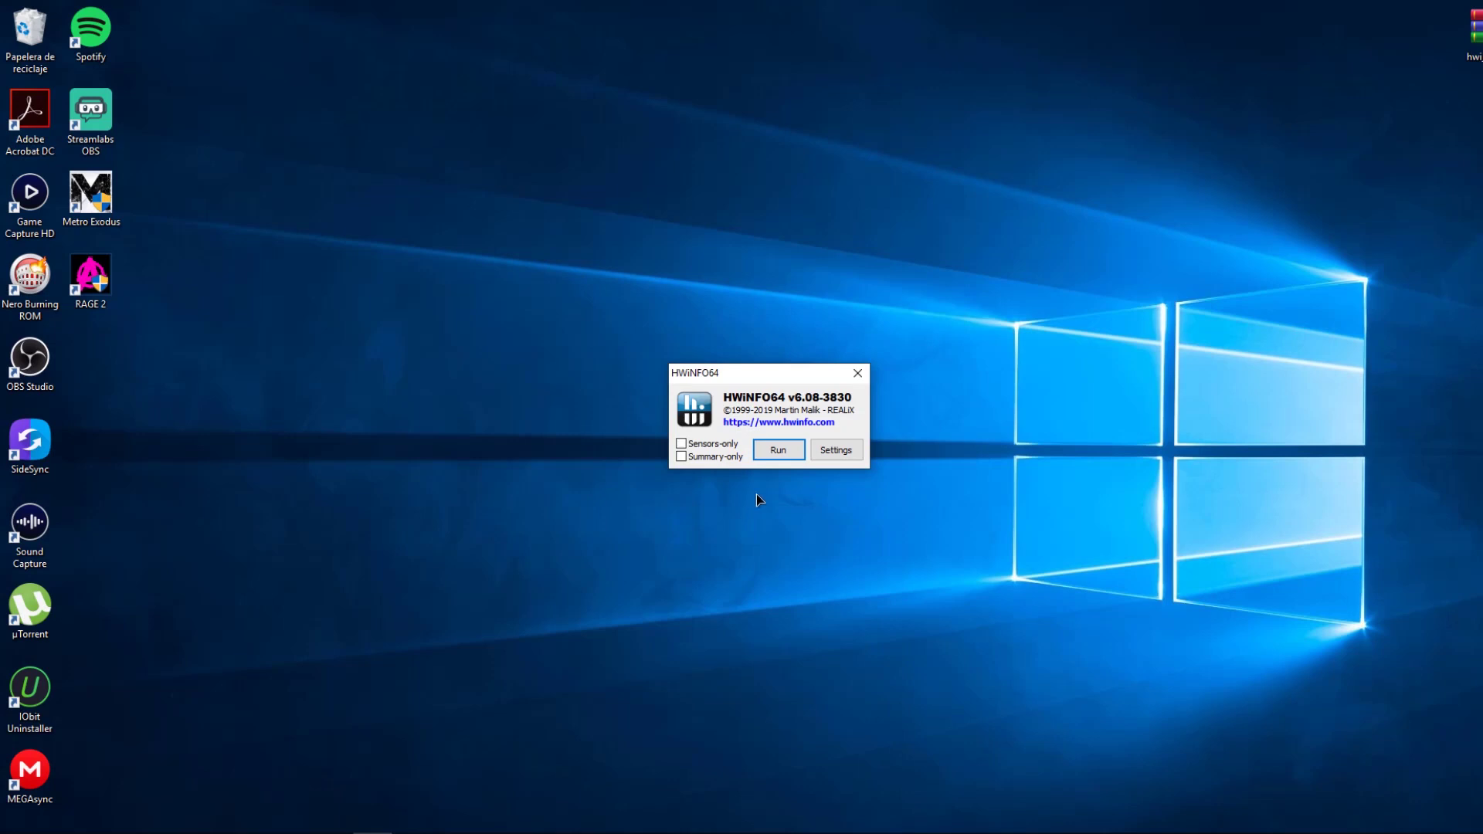
Run HWiNFO64 with Sensors-only and Summary-only left off, and dismiss the update notice without updating.
left_click(778, 453)
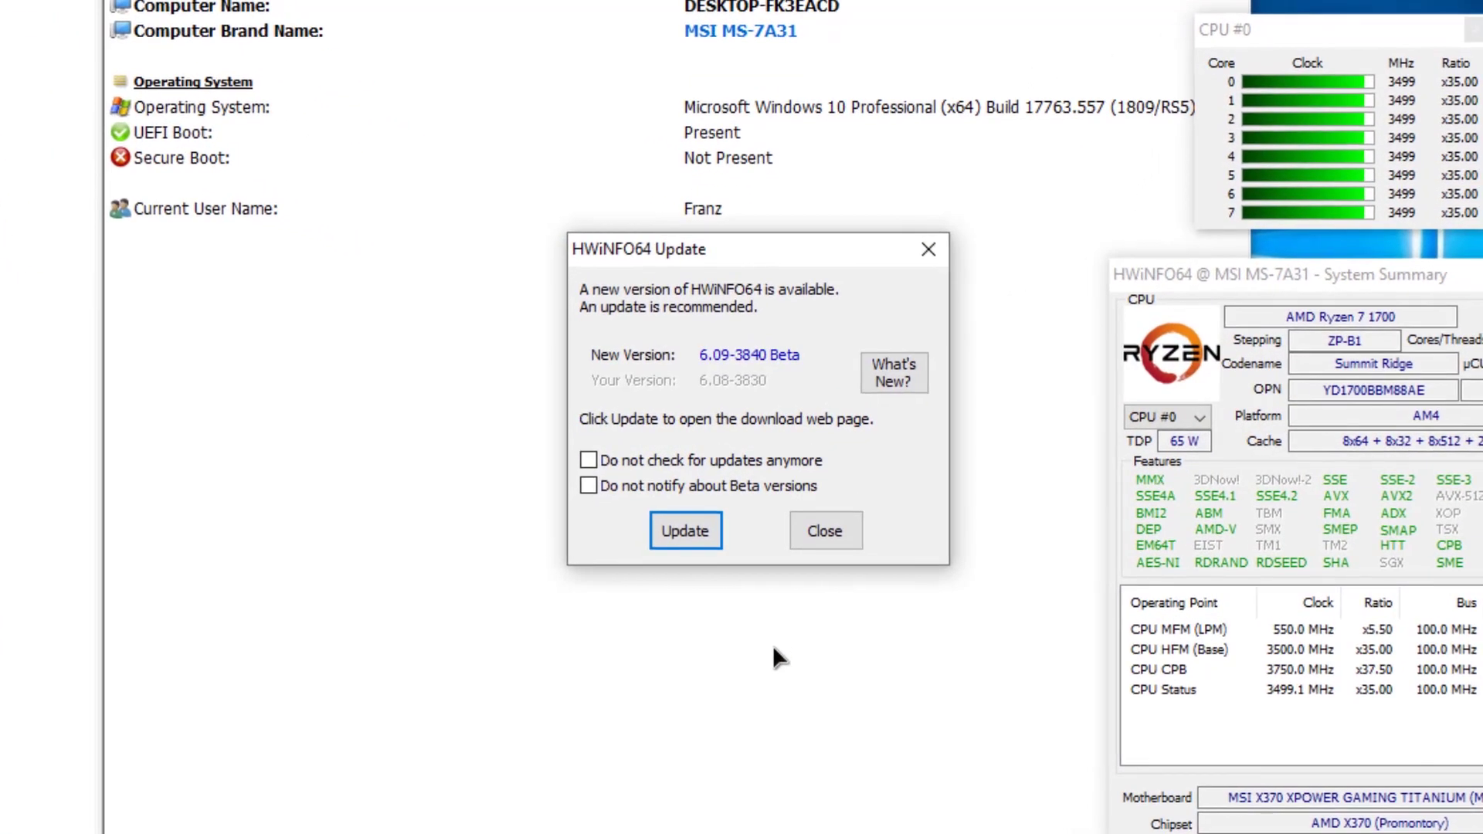
left_click_drag(760, 249, 637, 368)
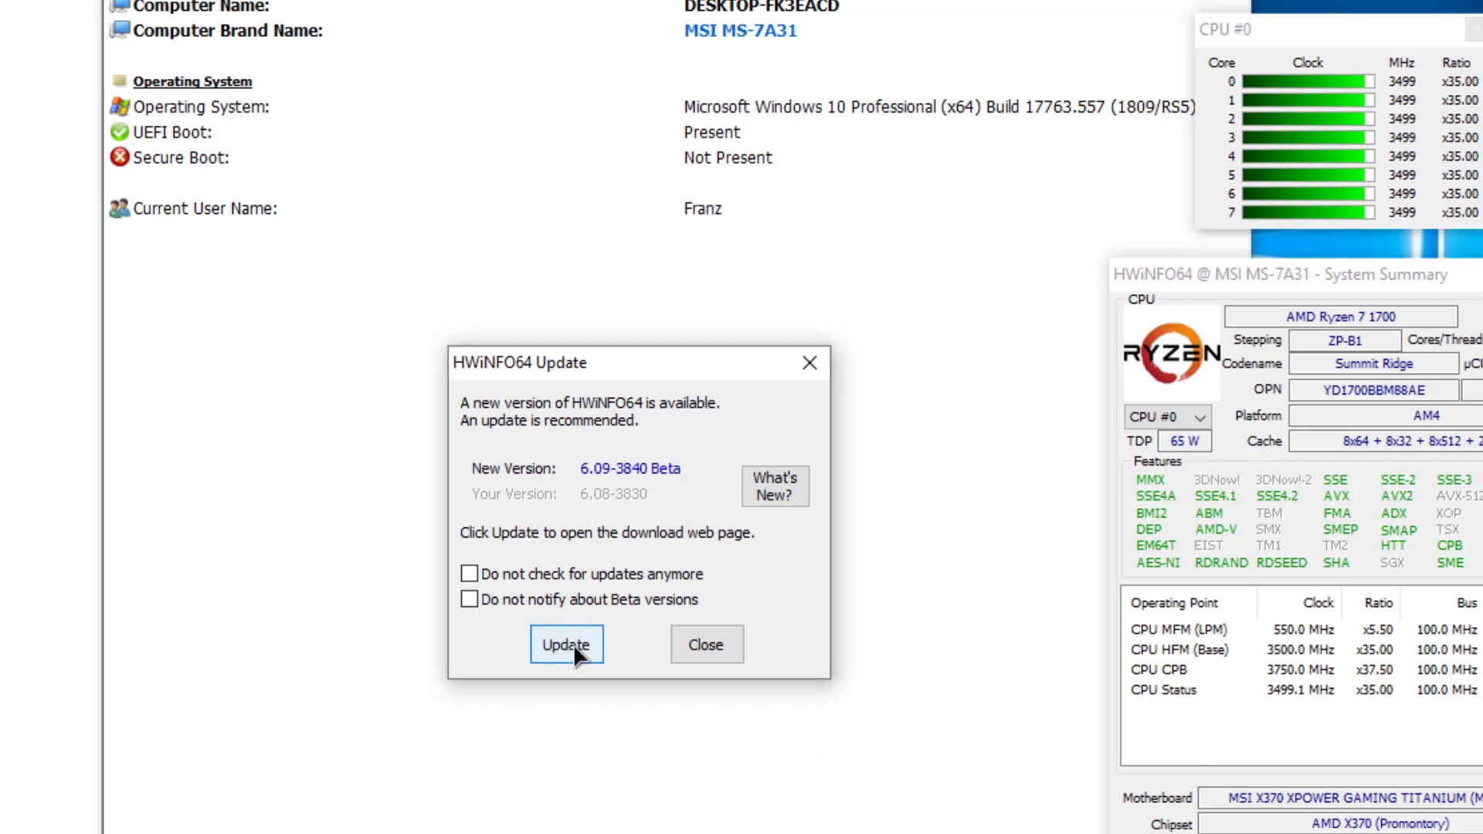
left_click(706, 653)
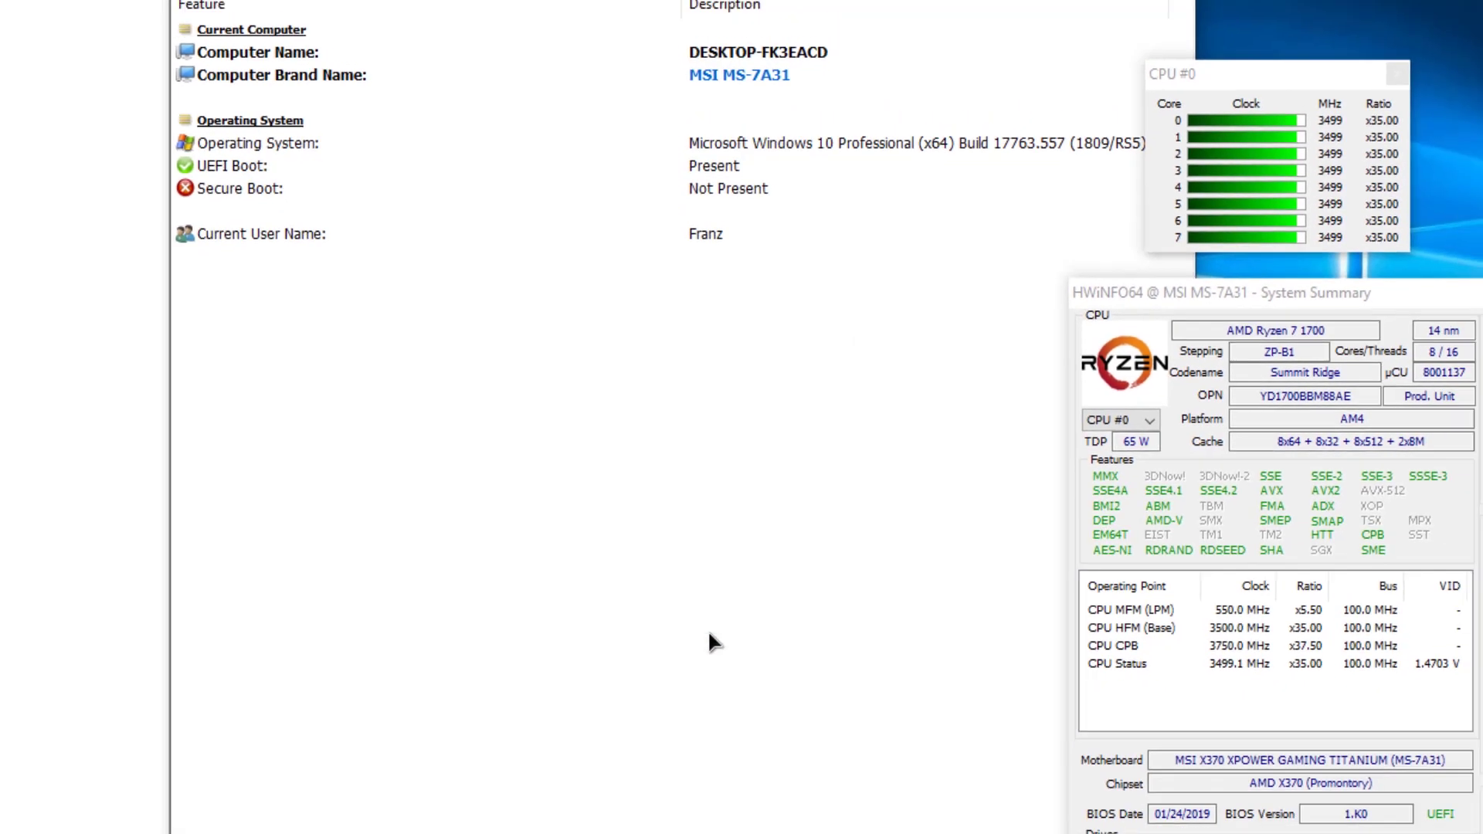
Rearrange the CPU #0 clock window and the System Summary window beside the main HWiNFO64 window.
left_click_drag(1091, 198, 1244, 93)
left_click_drag(1268, 355, 1271, 333)
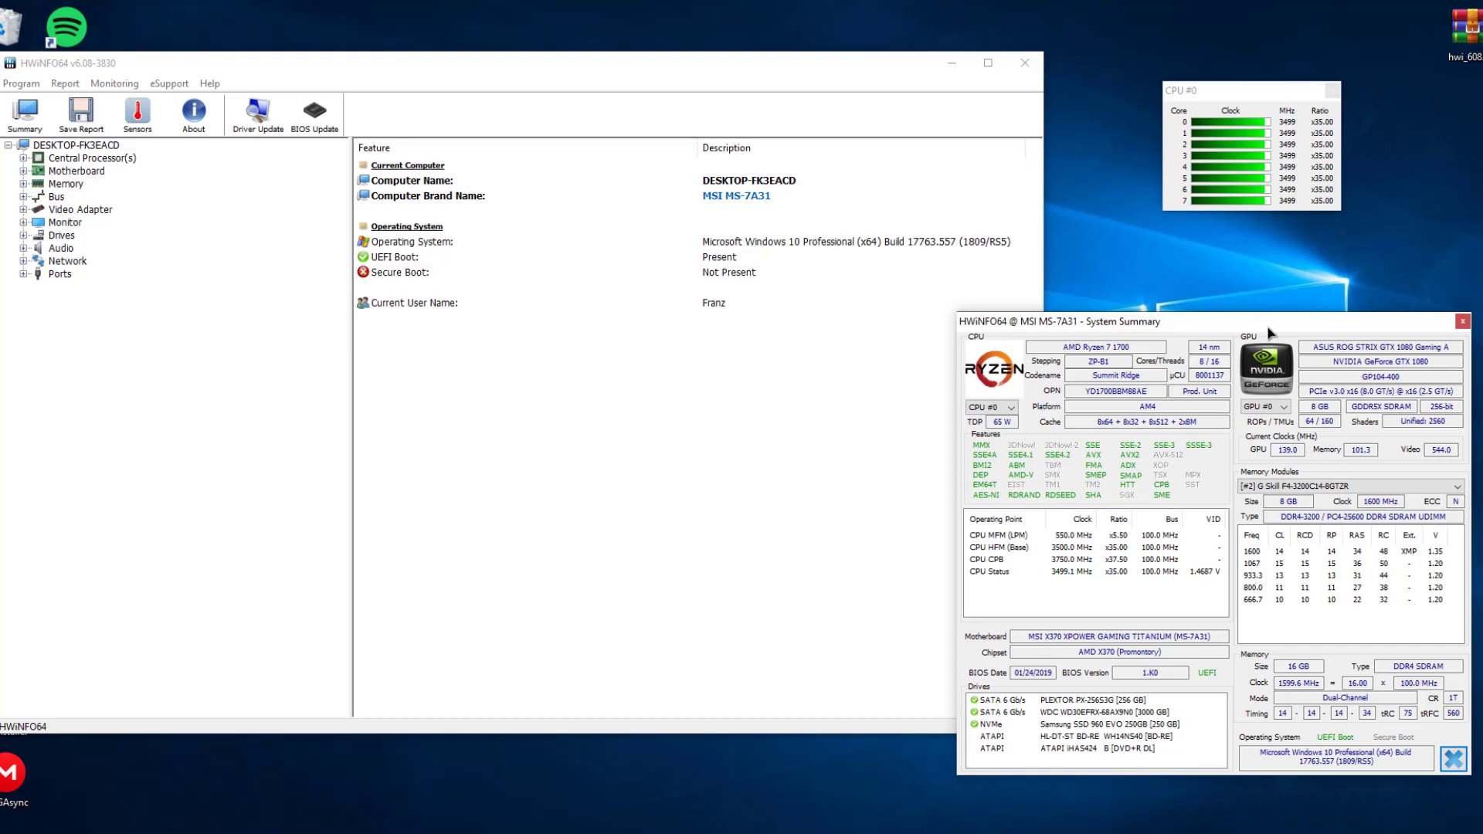
left_click(572, 461)
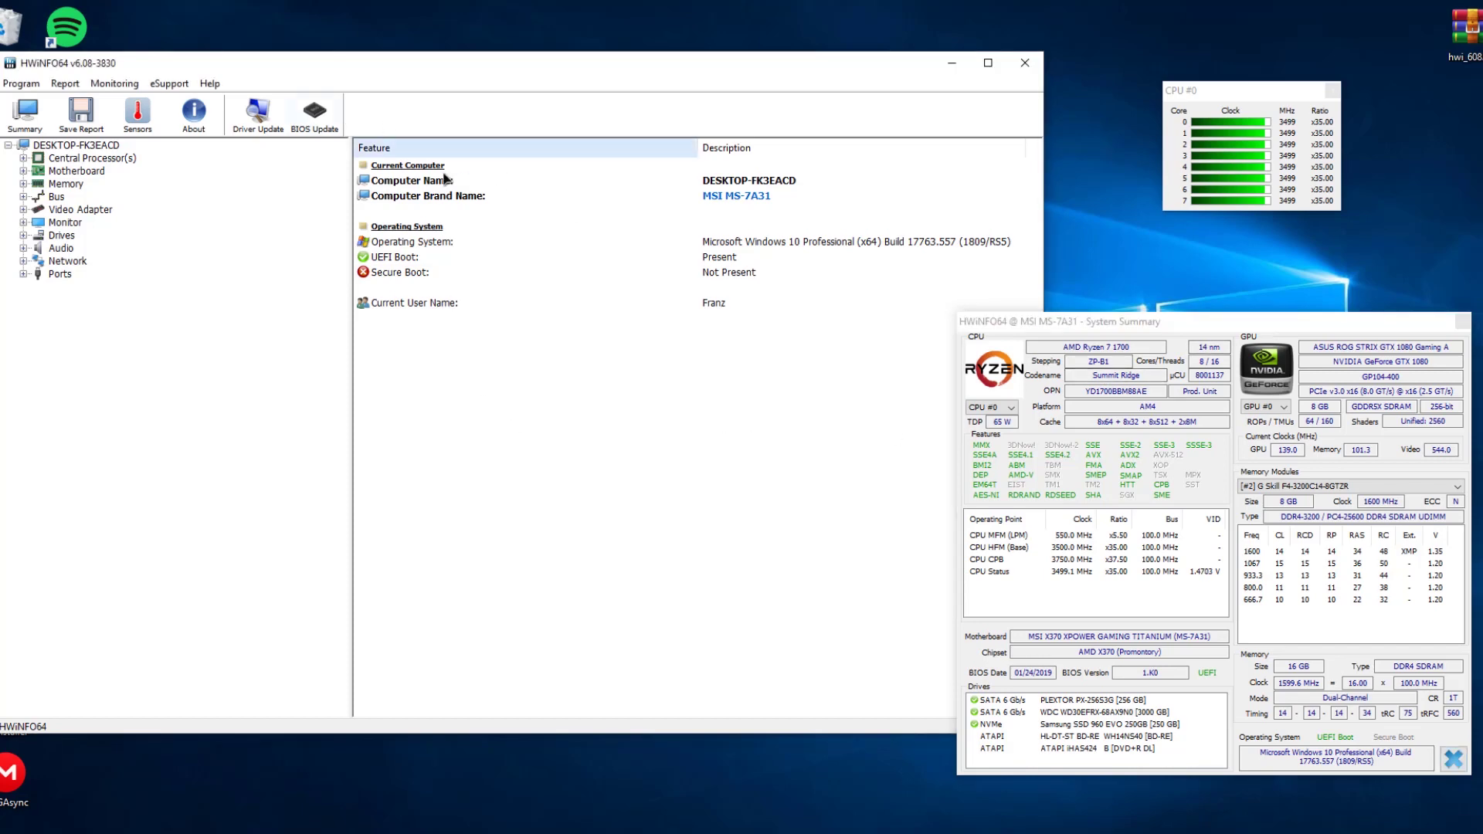
left_click_drag(419, 69, 379, 71)
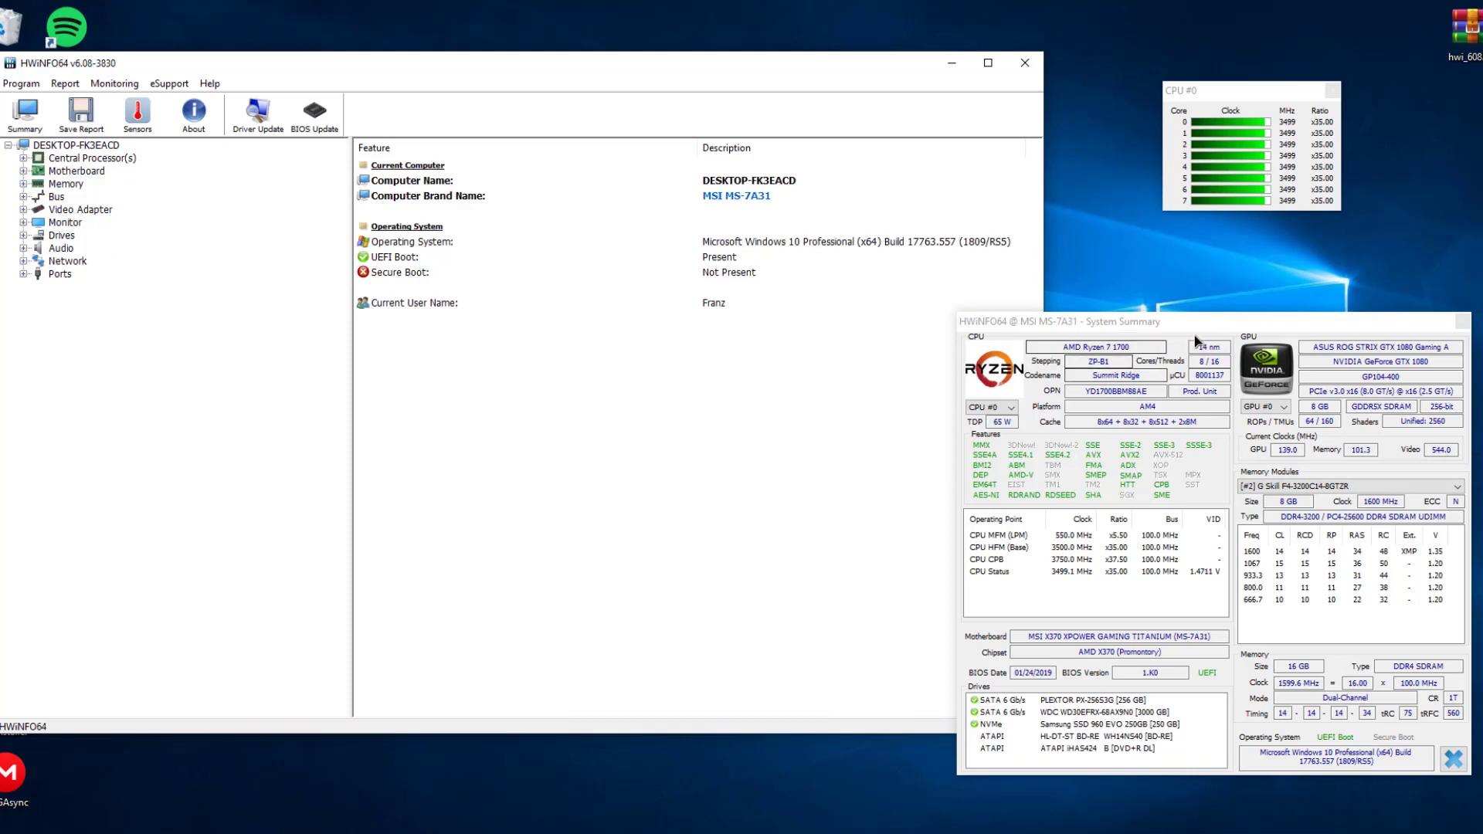
left_click_drag(1208, 325, 1182, 343)
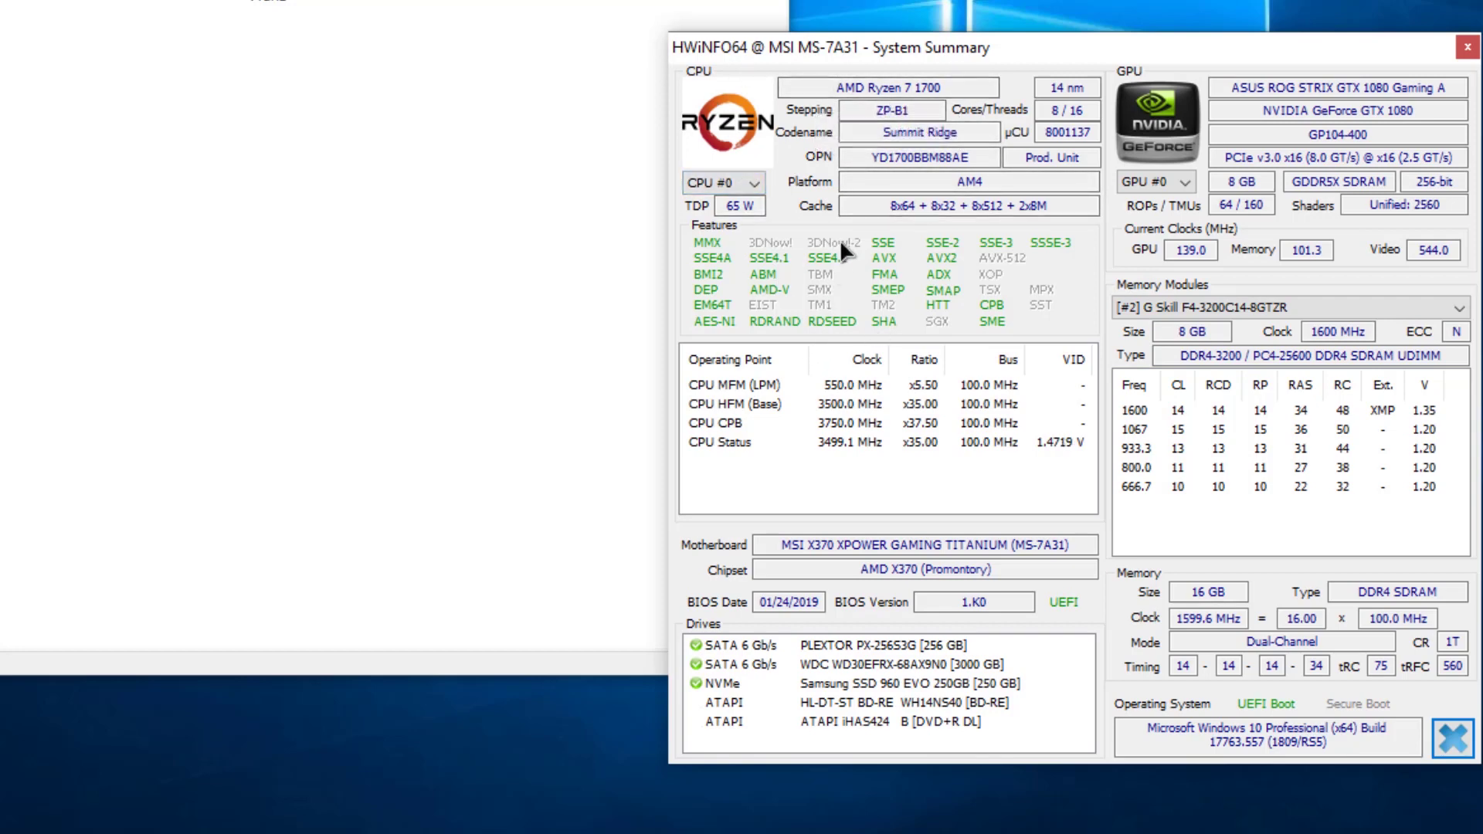
Examine the processor details in the System Summary: the CPU list, the core and thread count, and the platform.
left_click(754, 183)
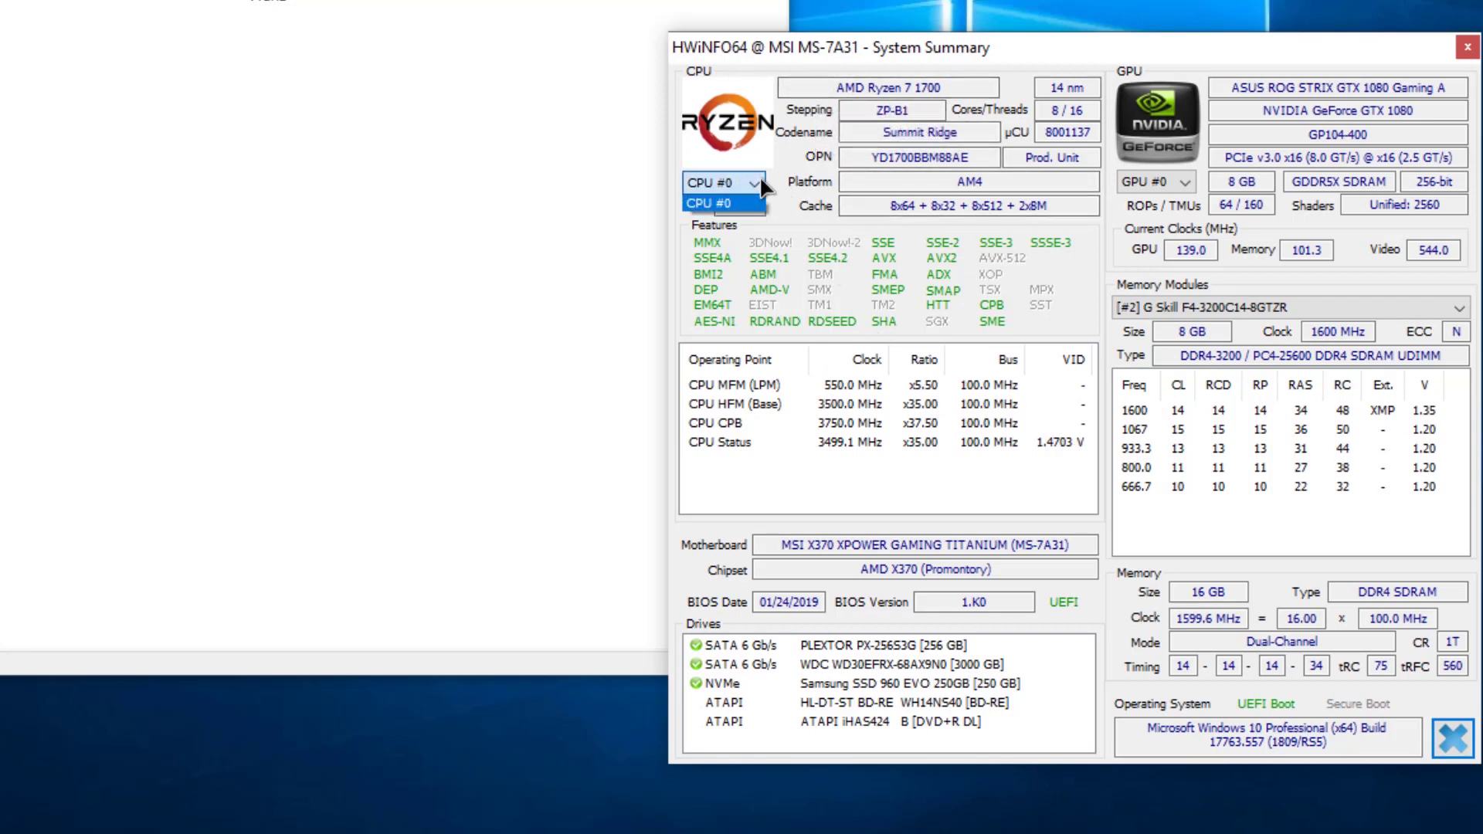
left_click(754, 183)
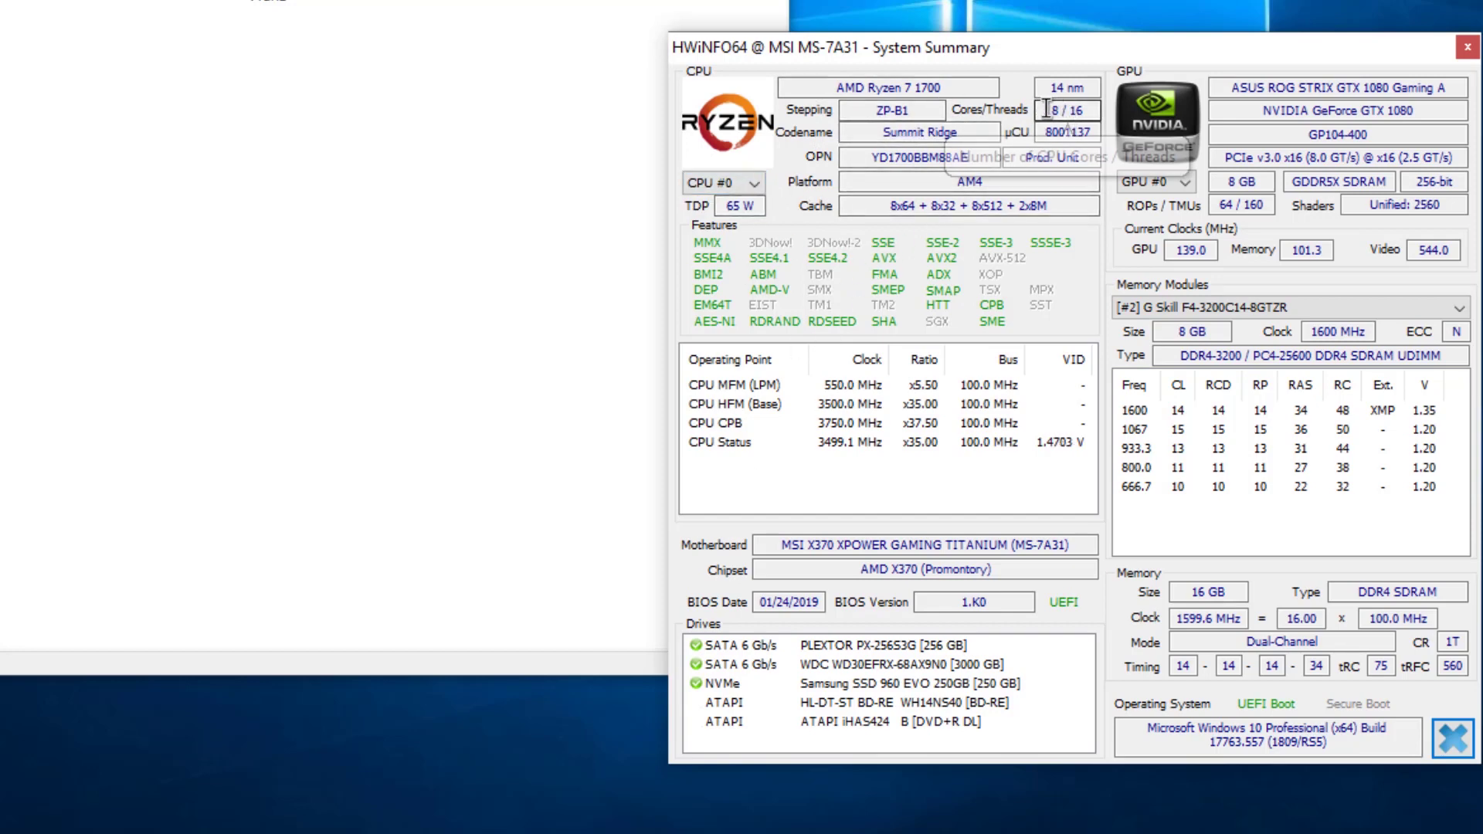
left_click_drag(1046, 108, 1087, 98)
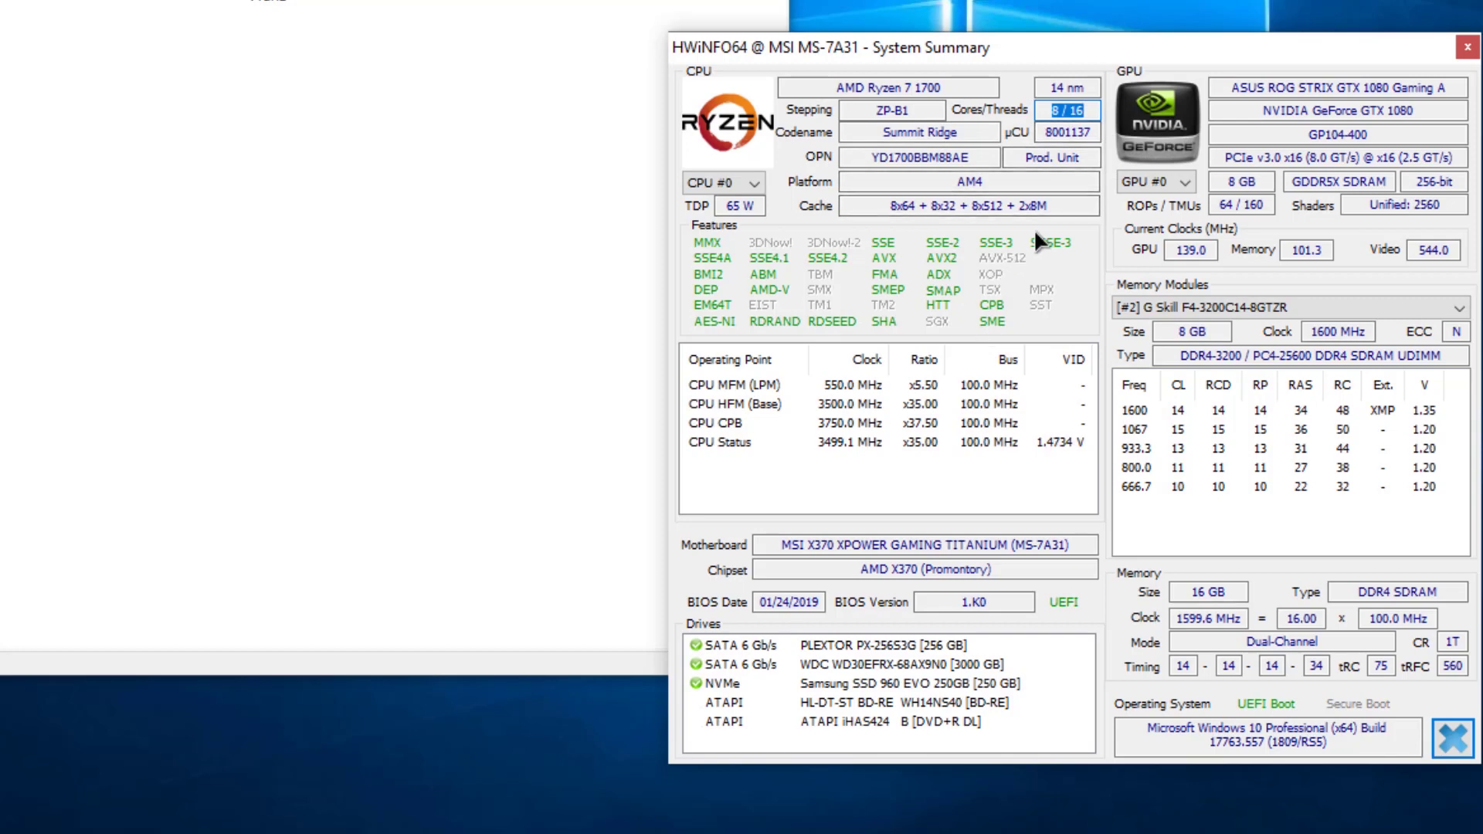
double_click(967, 181)
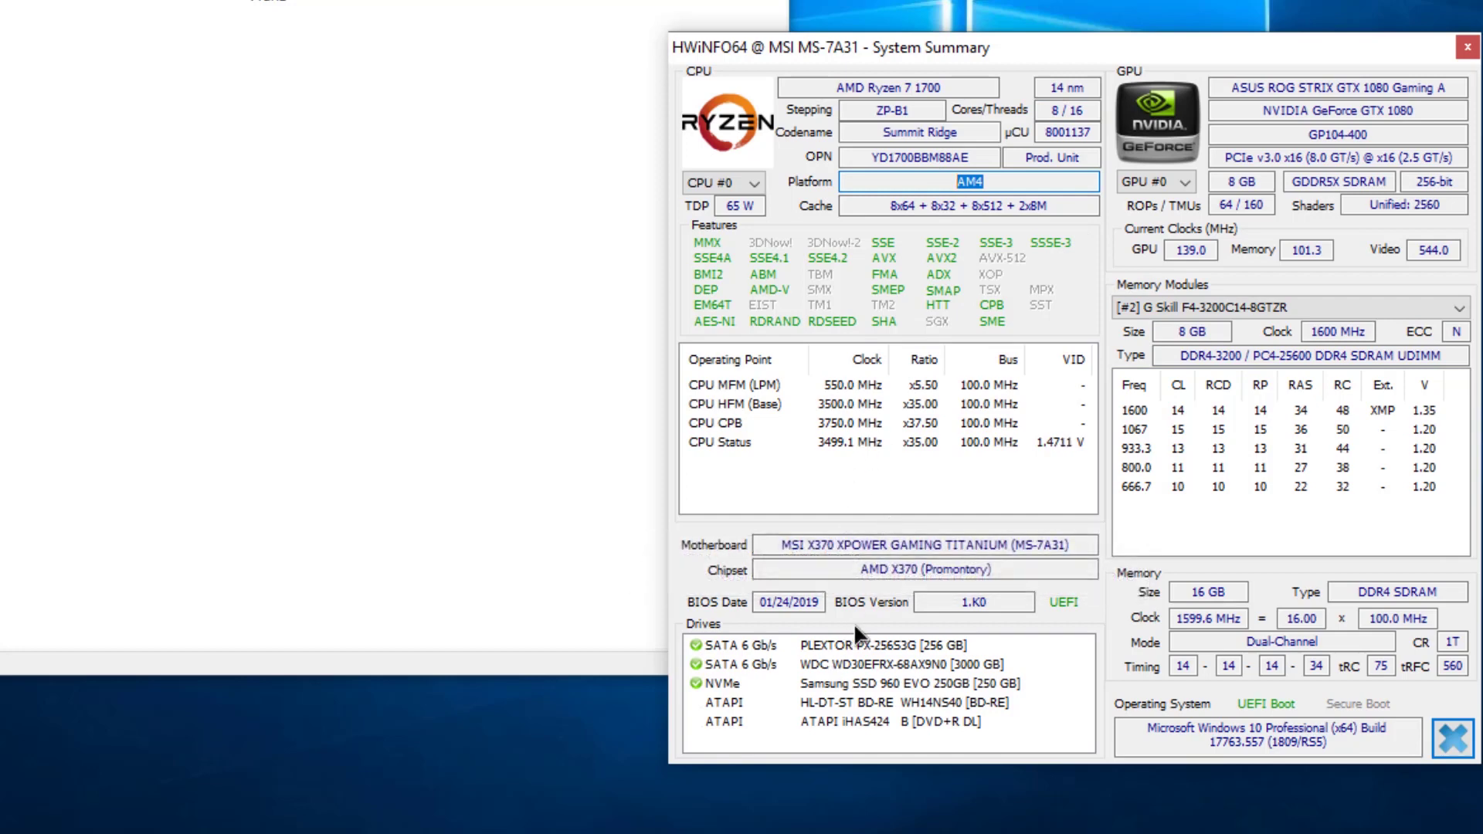
Go through each listed drive and check the installed memory modules in the System Summary.
left_click(740, 645)
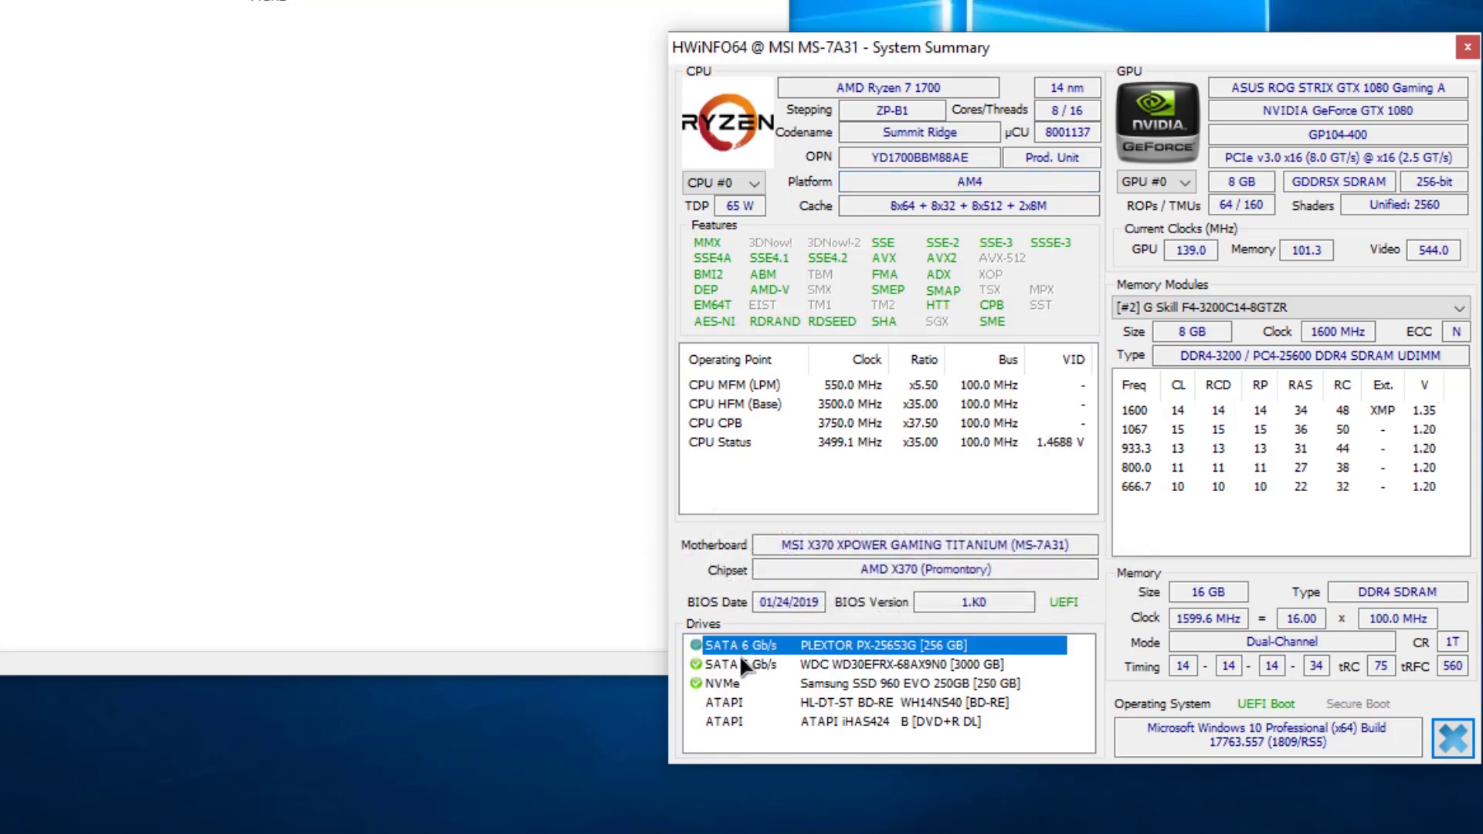
left_click(742, 663)
left_click(742, 684)
left_click(743, 703)
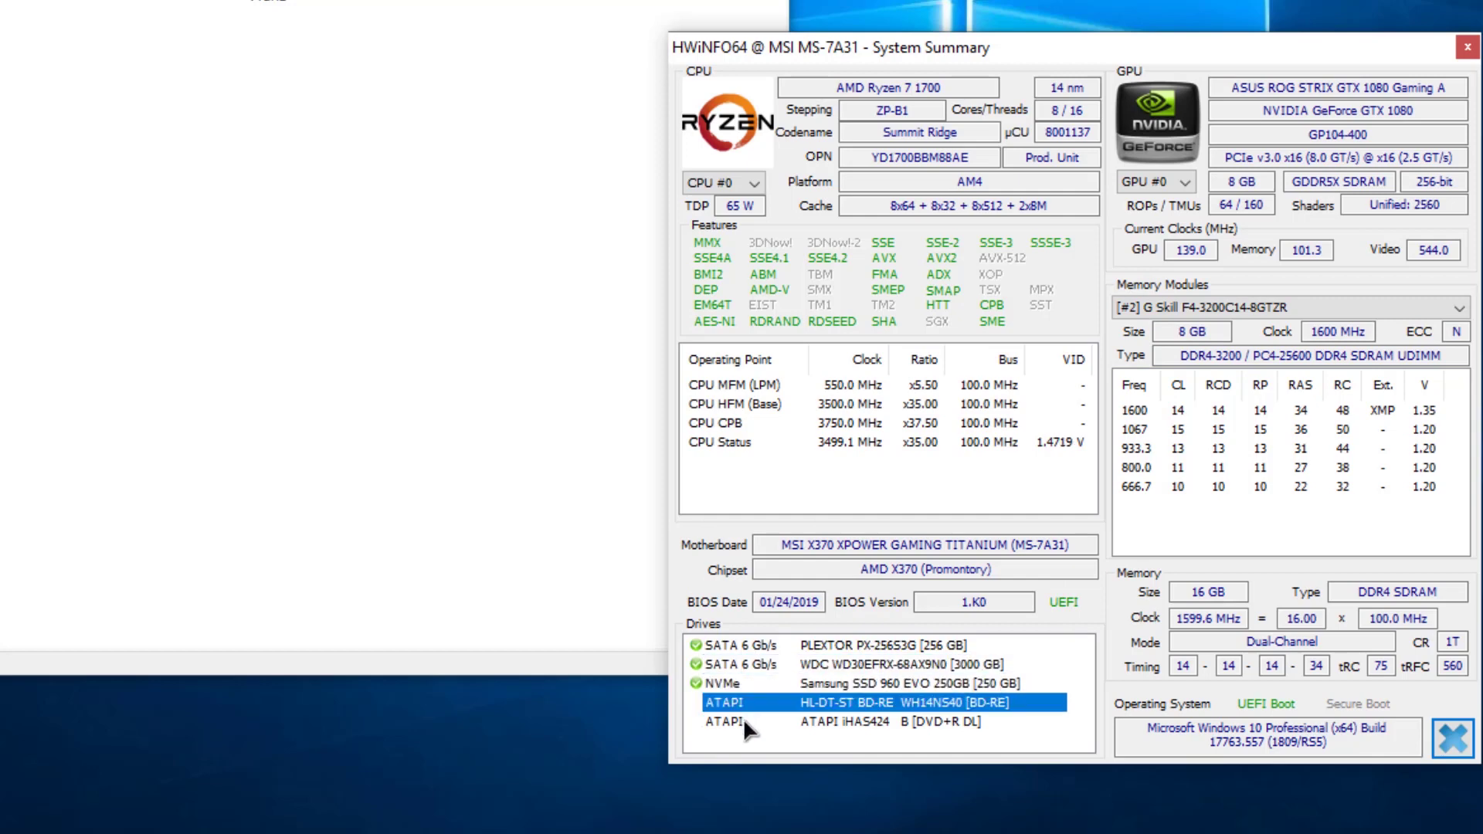
left_click(744, 721)
left_click(749, 649)
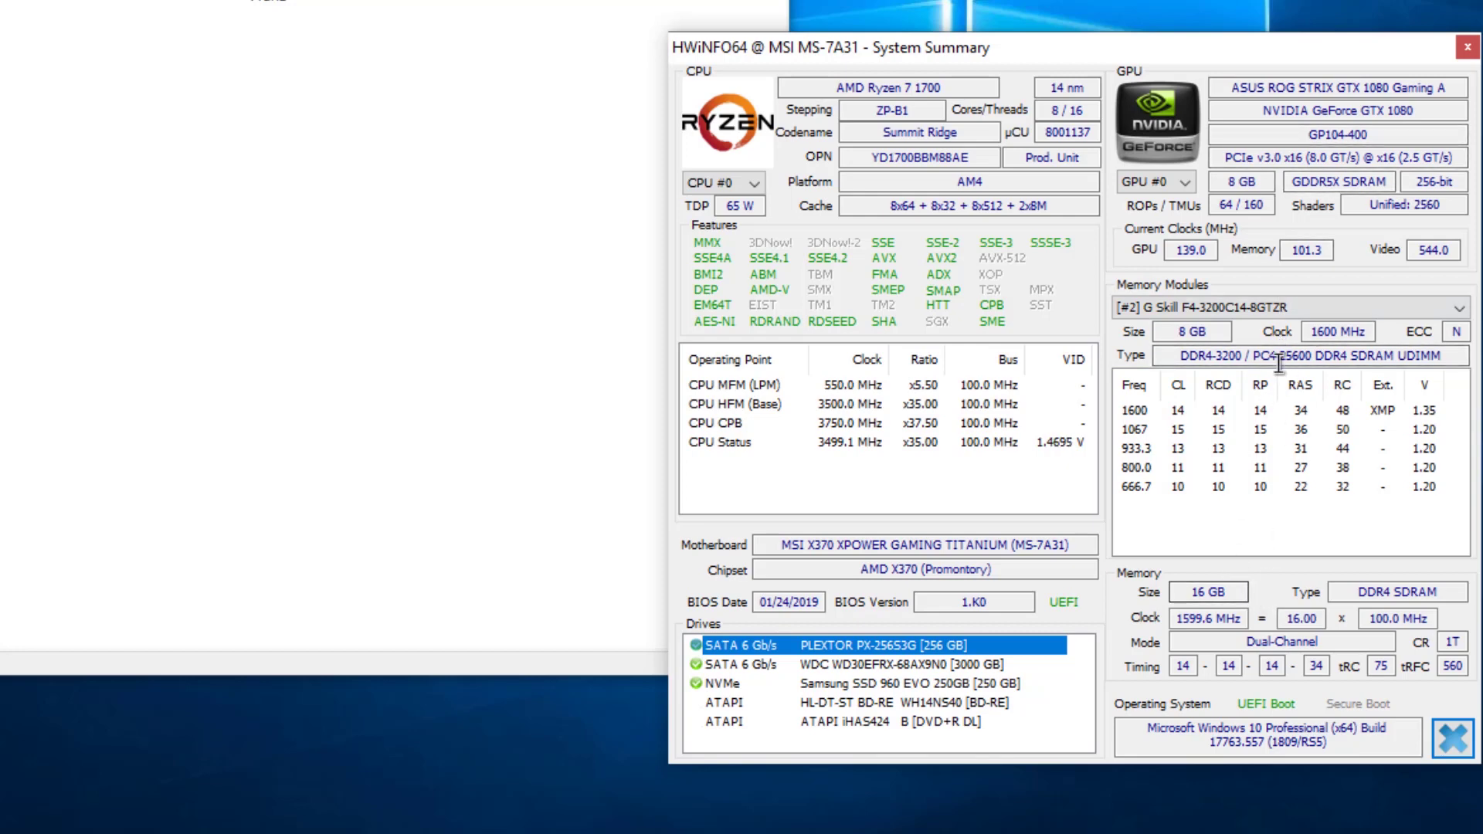
left_click(1454, 309)
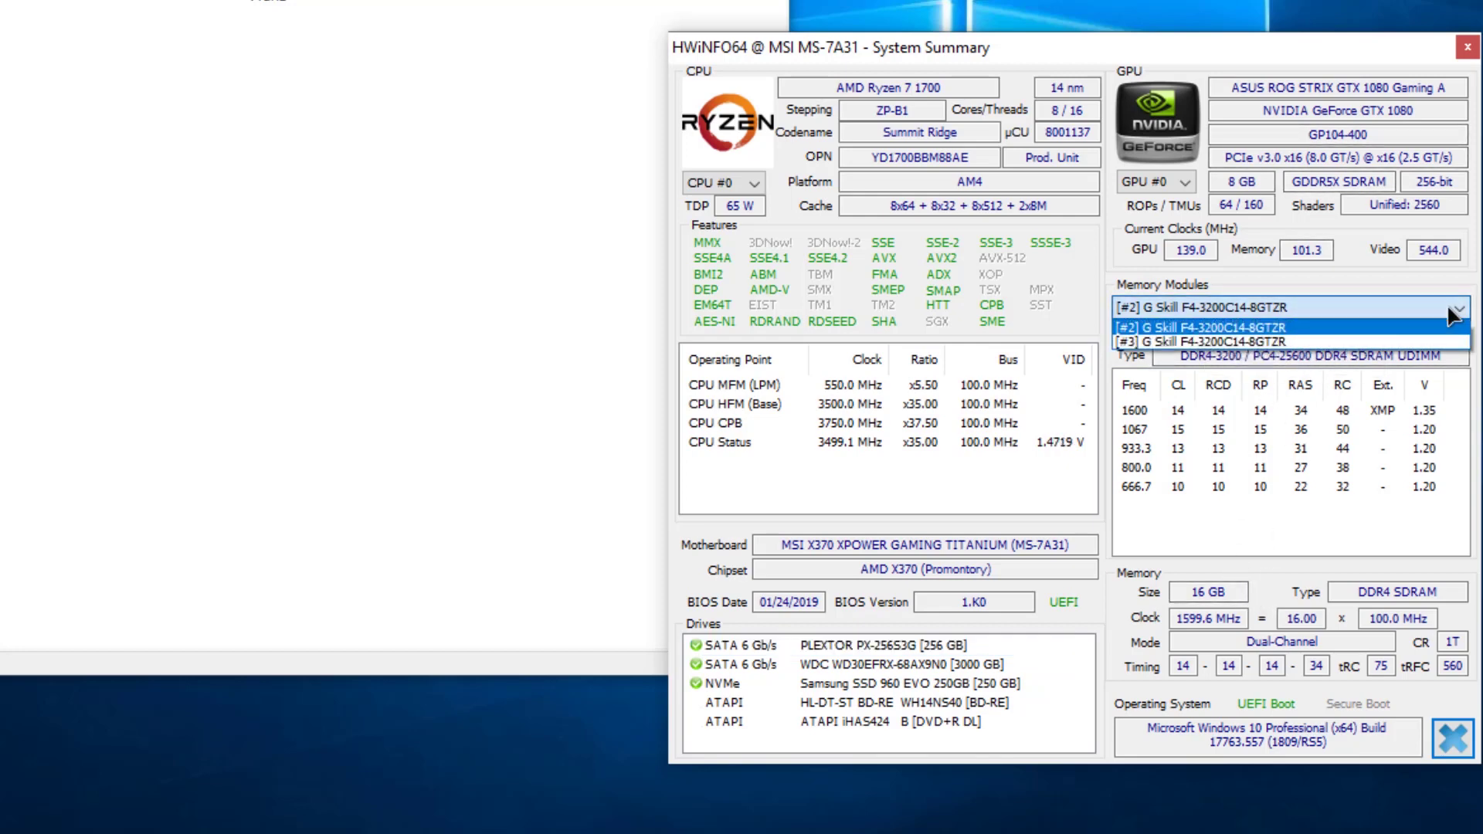
left_click(1449, 311)
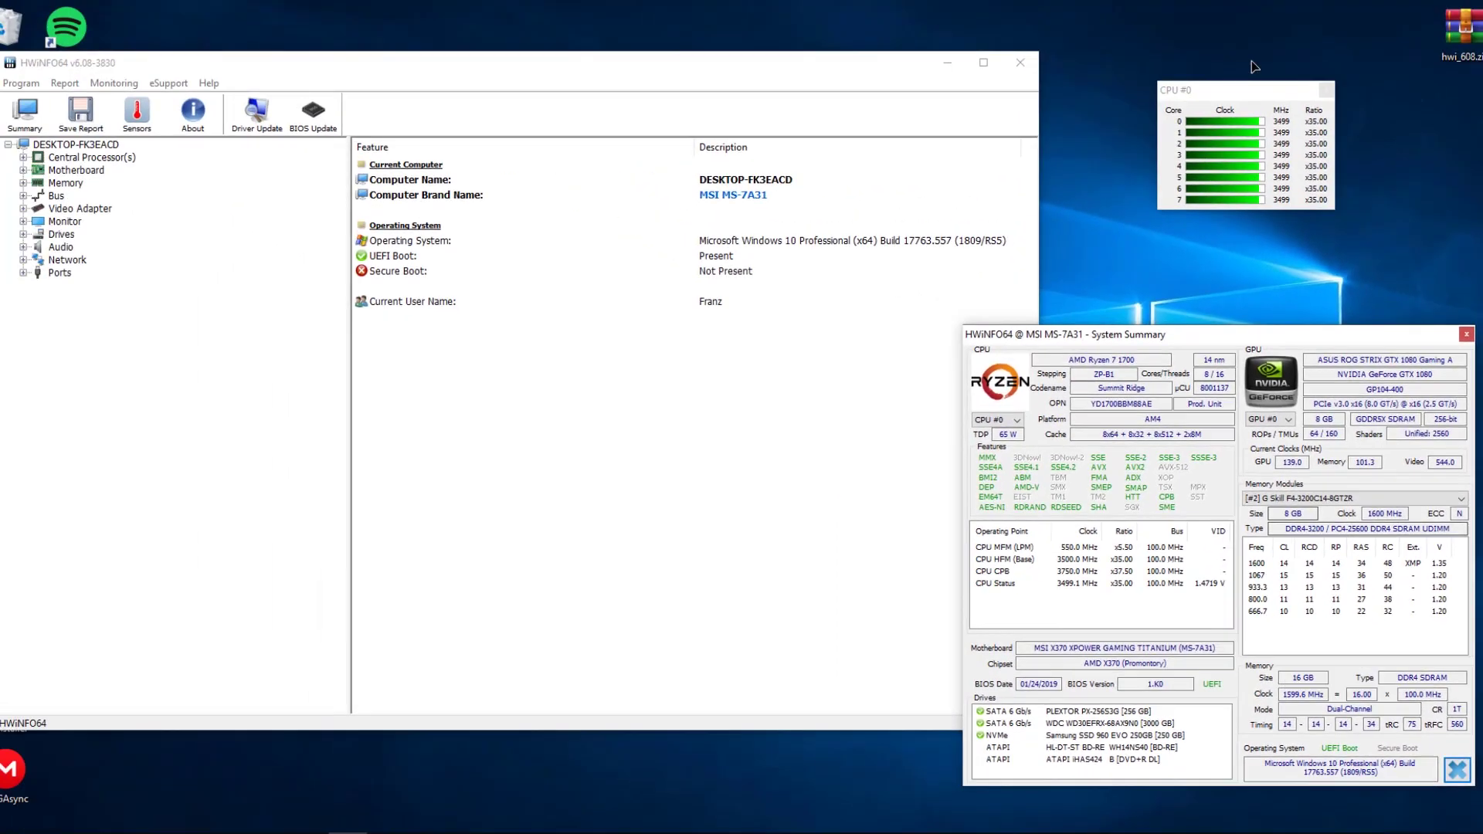
Show the Motherboard details in the main HWiNFO64 window and check the supported PCI Express version.
left_click(1252, 105)
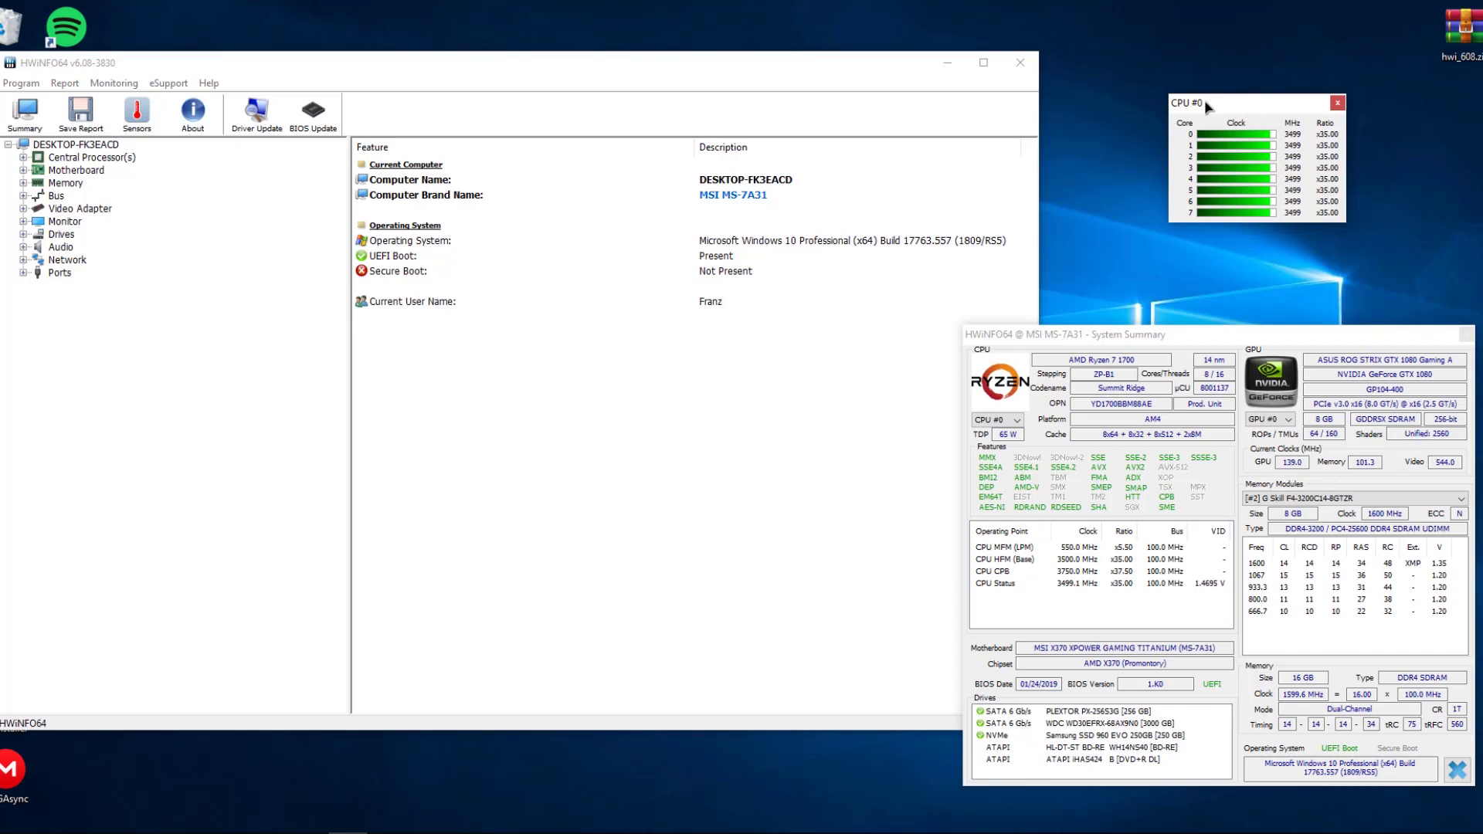
left_click(467, 410)
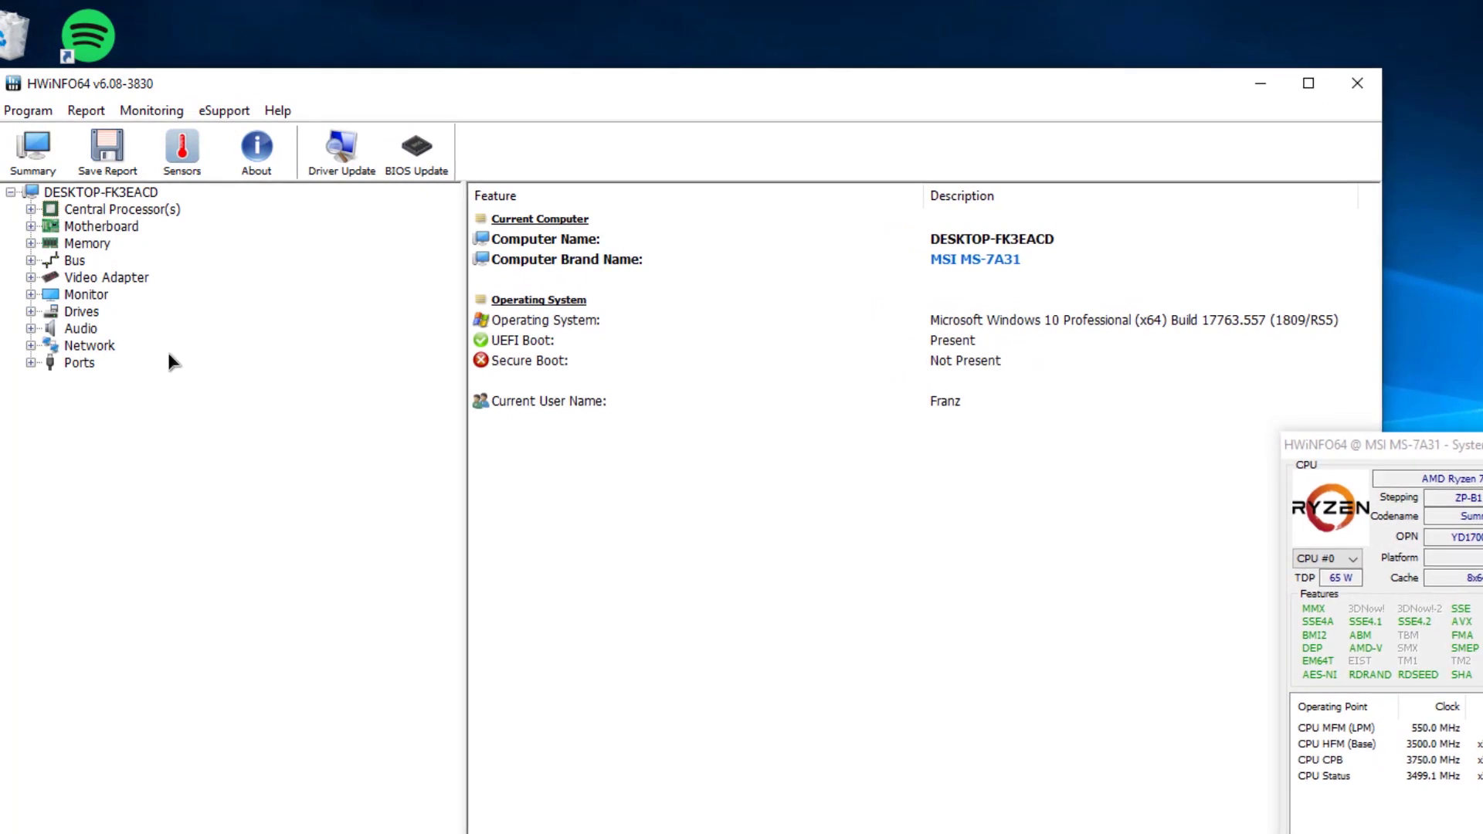
left_click(105, 231)
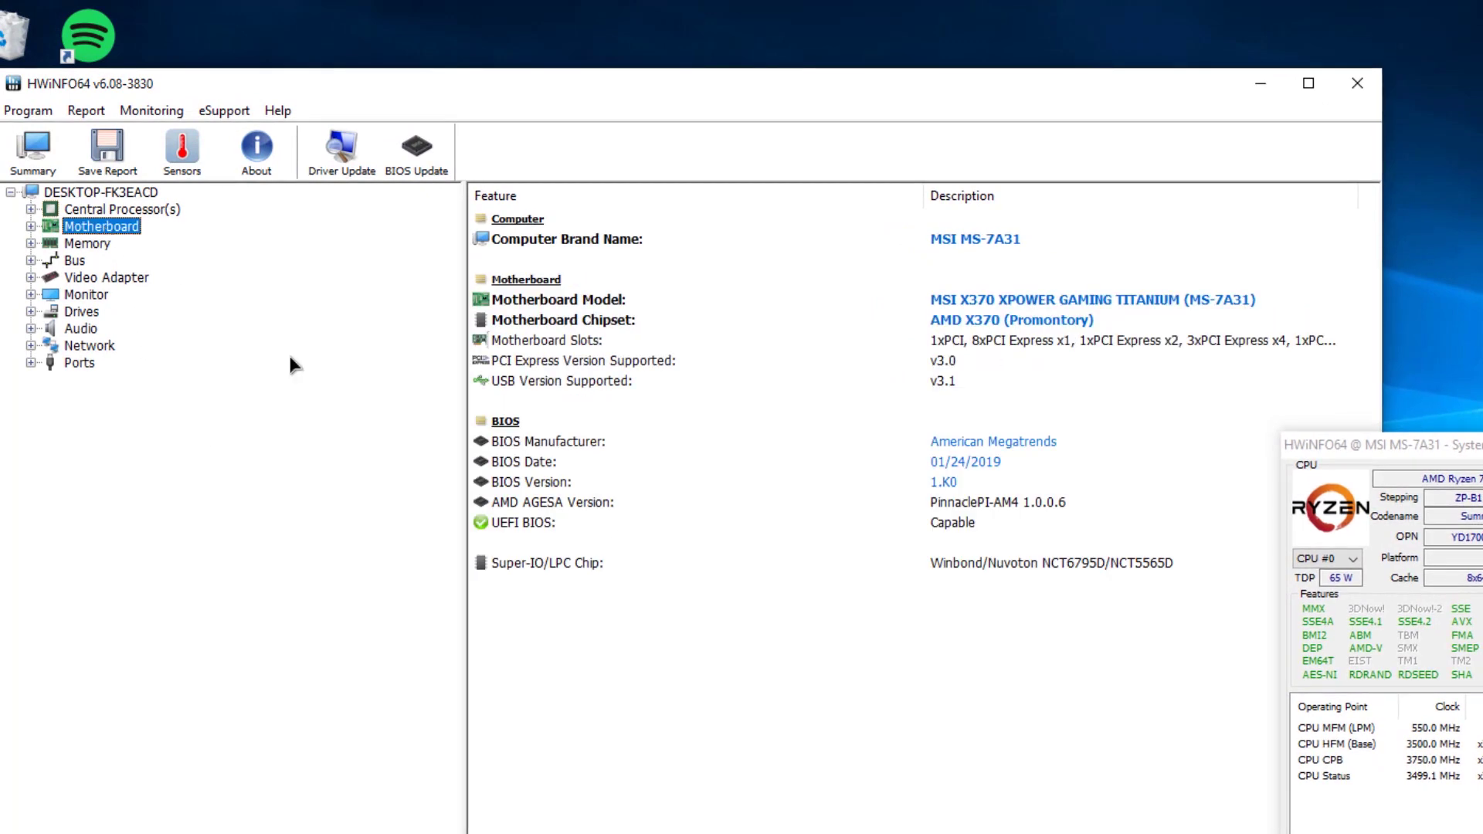
left_click(545, 363)
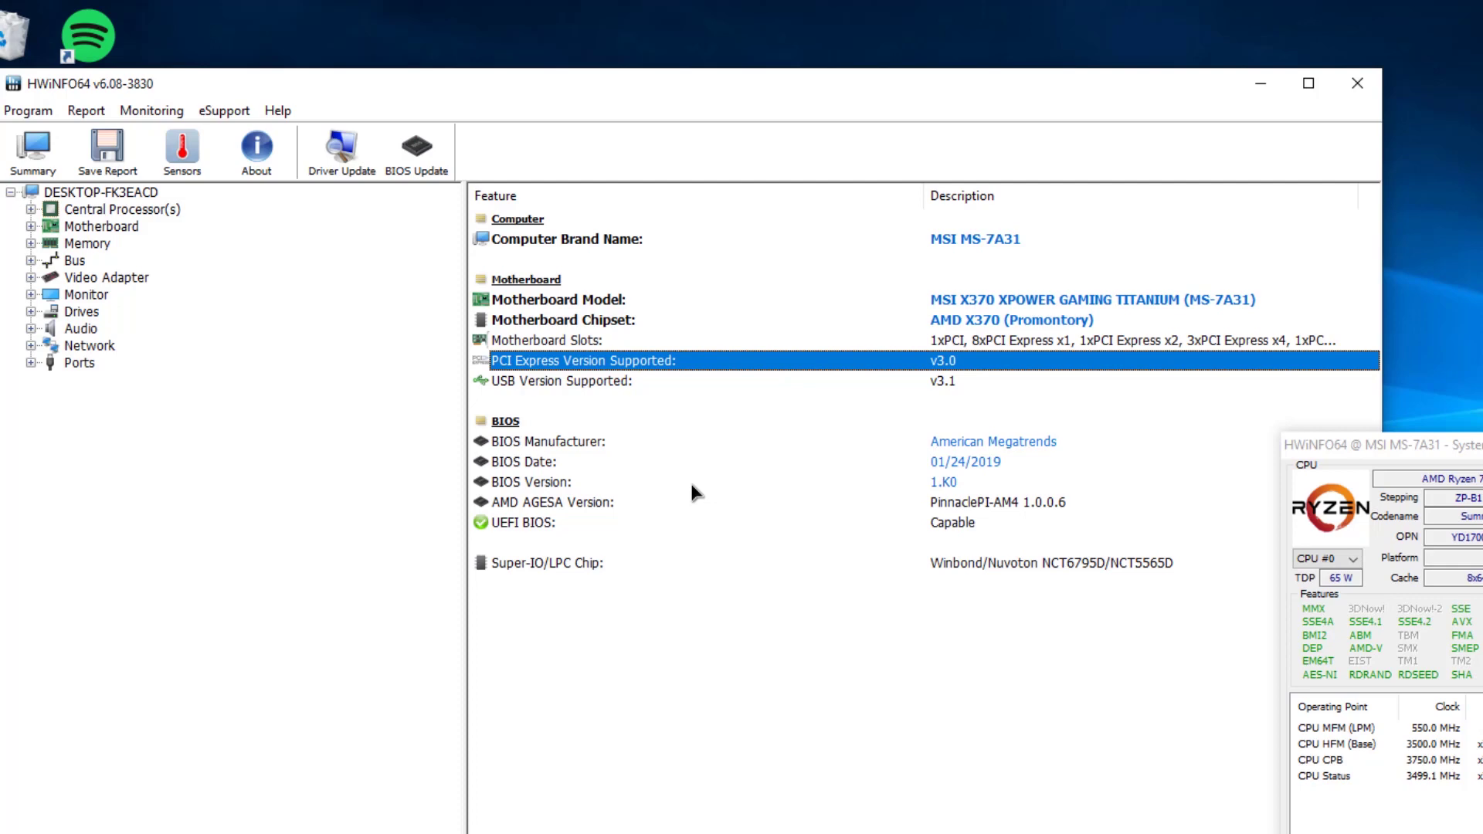
left_click(700, 695)
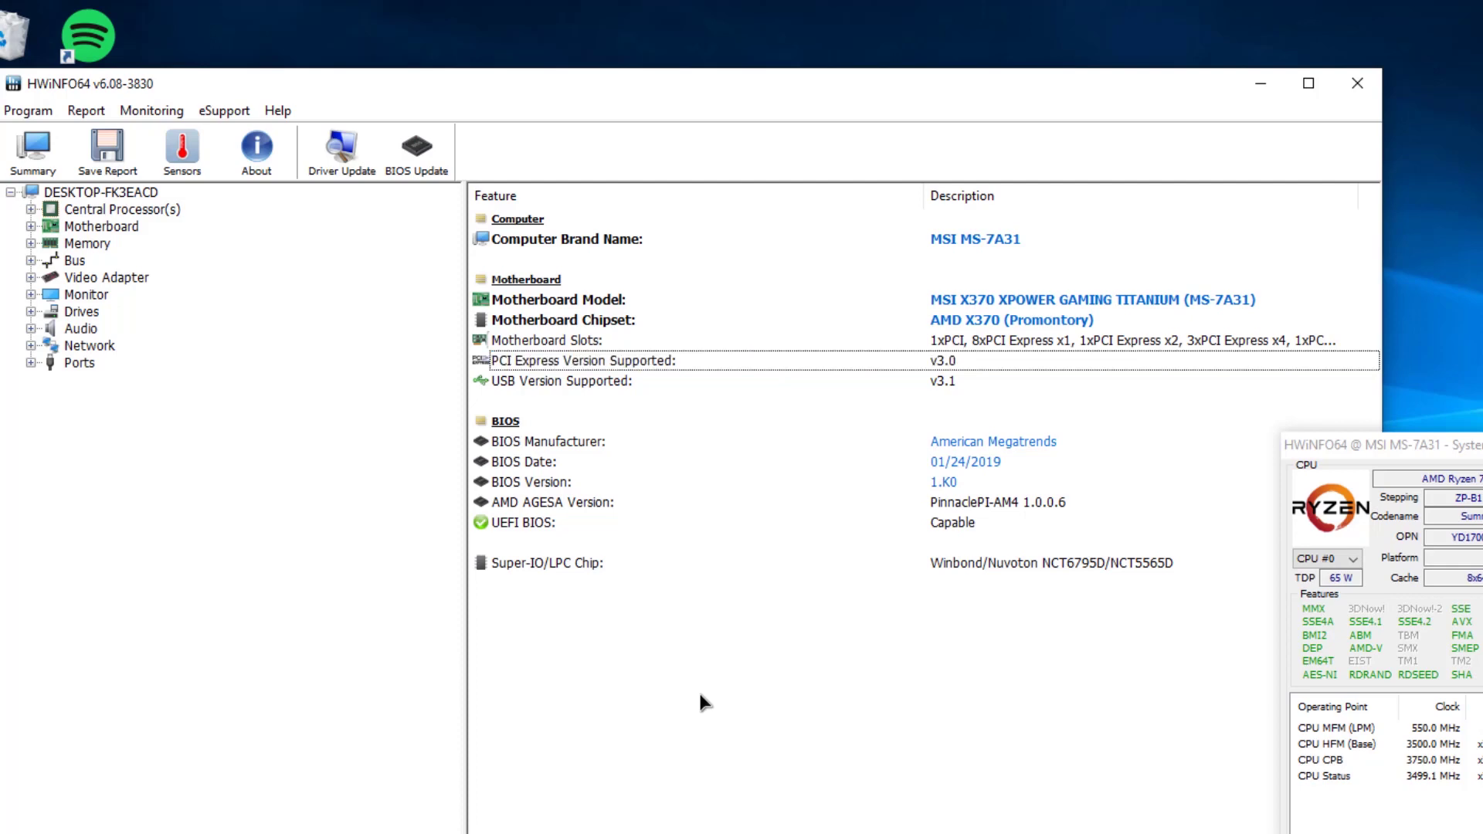